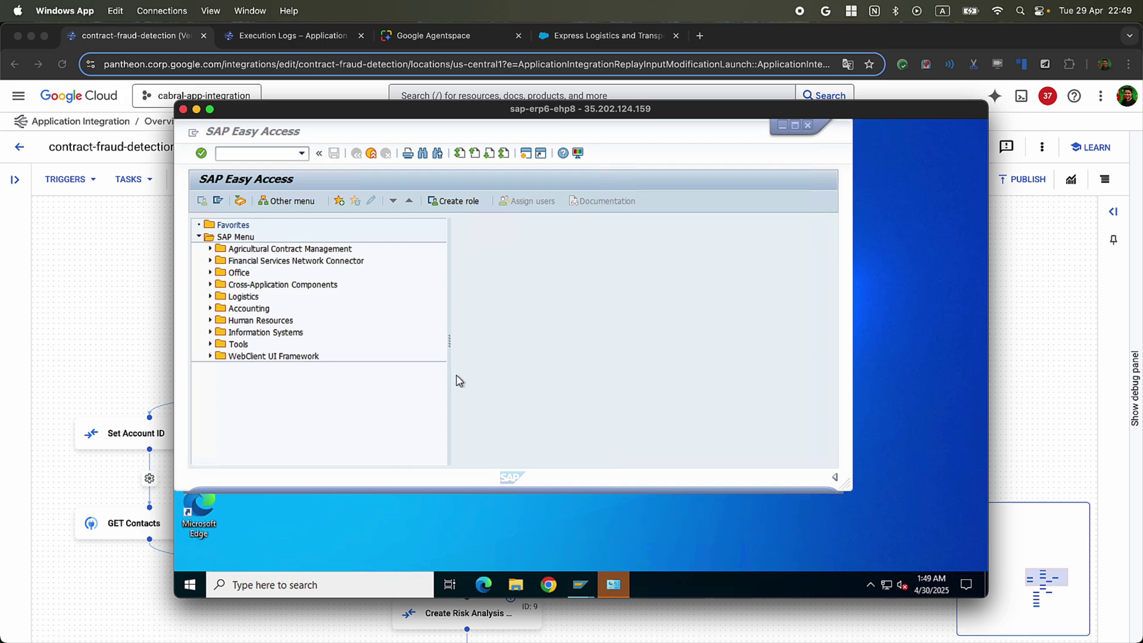
# - Run transaction MM03 and display material 2455 with the Basic Data 1 and Basic Data 2 views
pyautogui.click(266, 154)
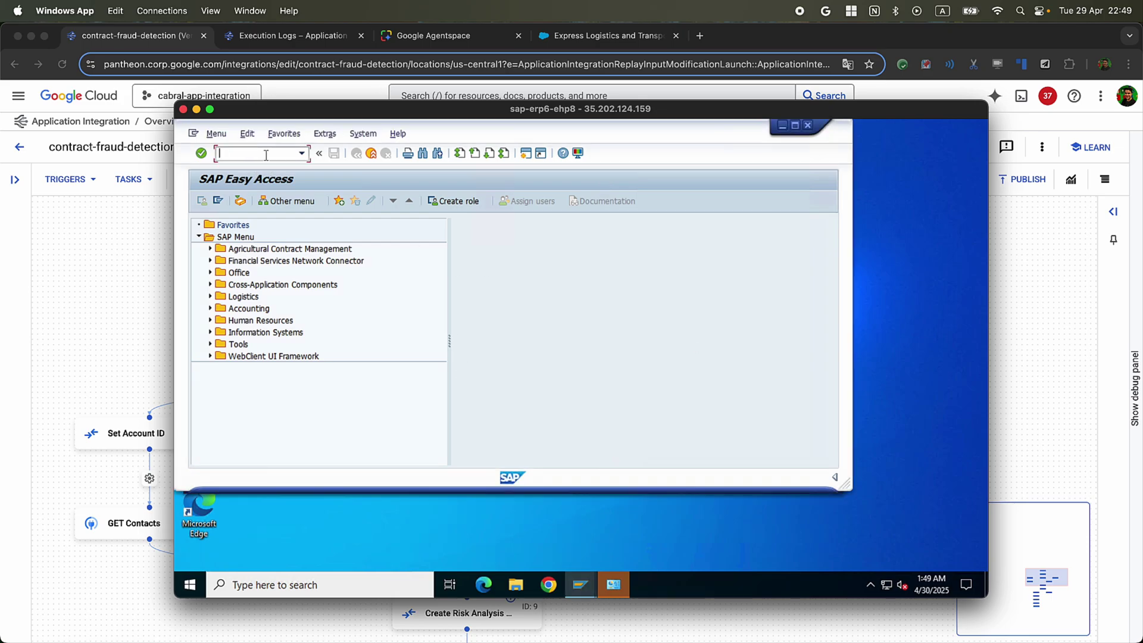
pyautogui.write('MM03')
pyautogui.press('Return')
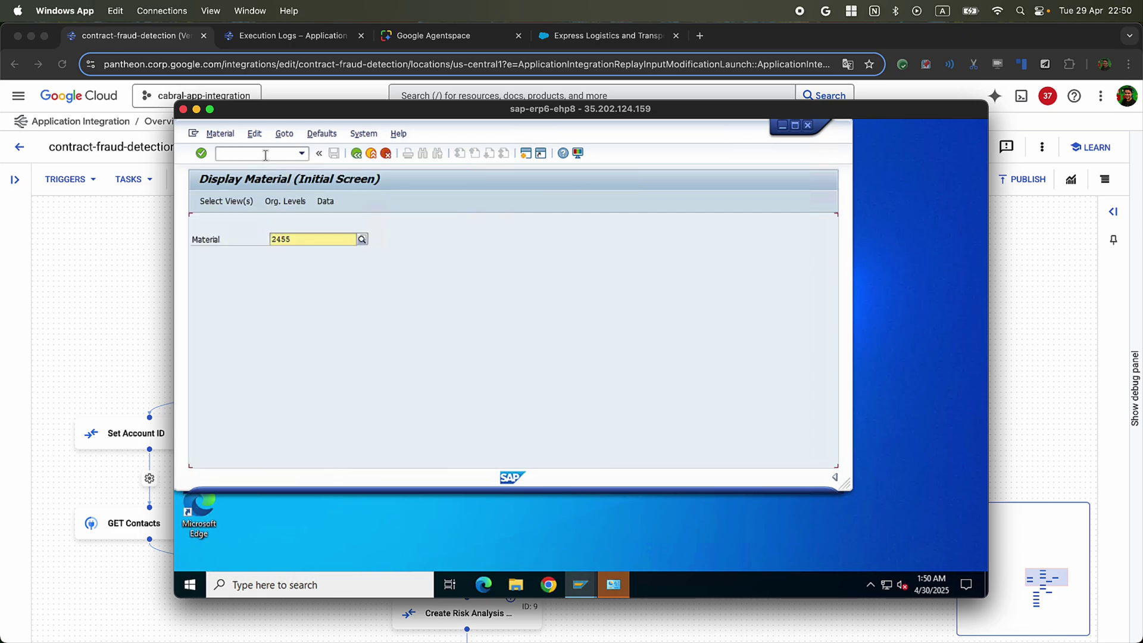
pyautogui.click(304, 240)
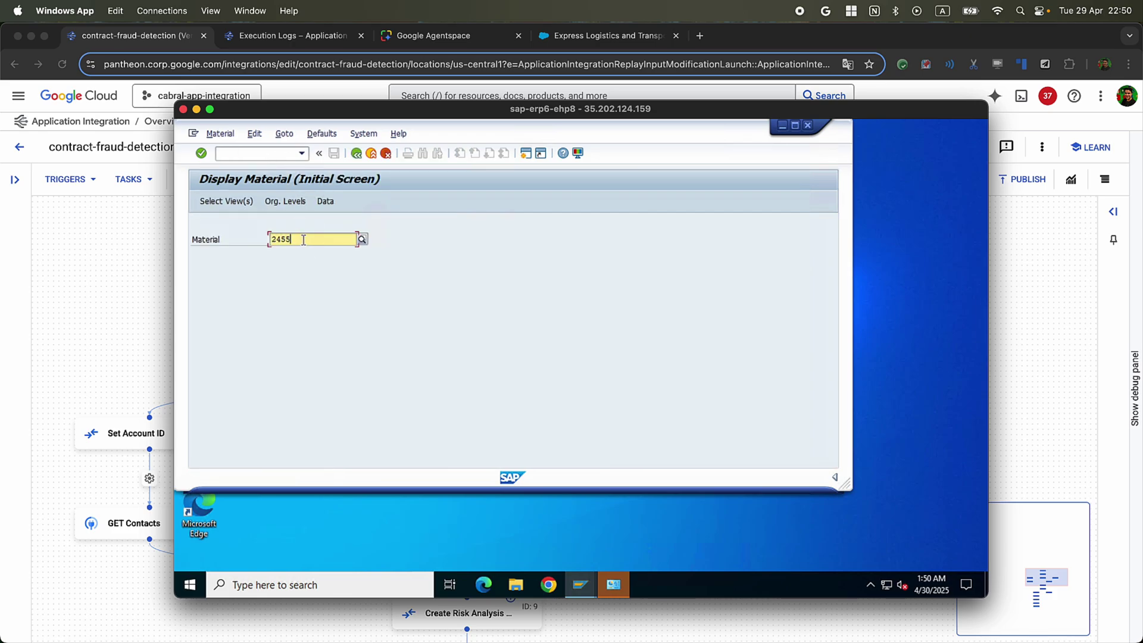
pyautogui.click(240, 205)
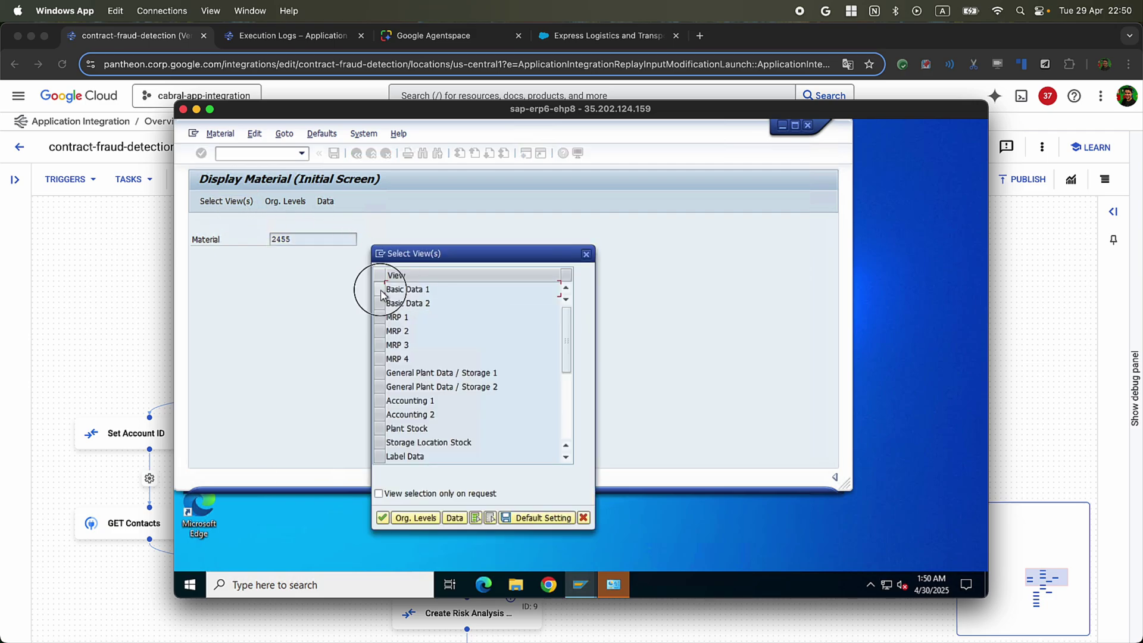
pyautogui.click(378, 289)
pyautogui.click(378, 303)
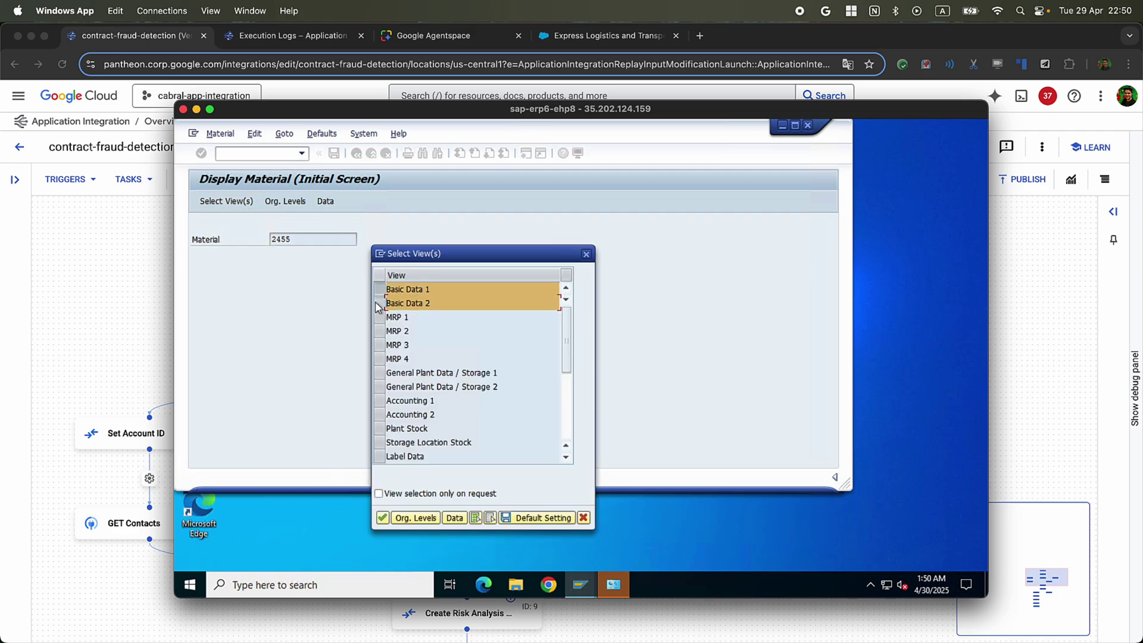
pyautogui.click(383, 518)
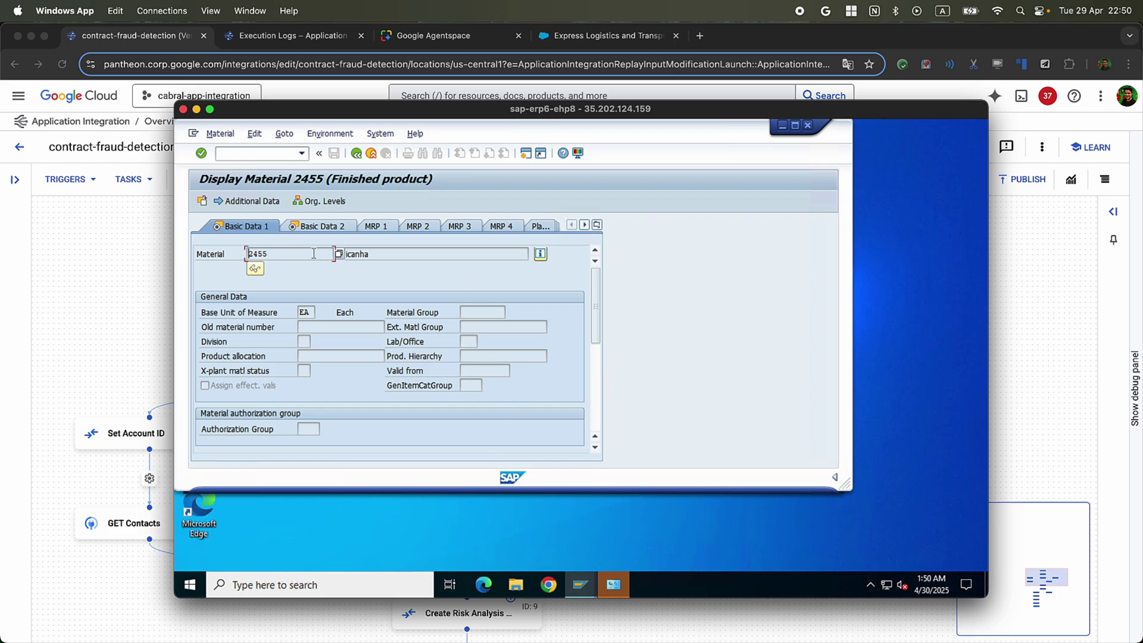
# - Review the material's general data in Basic Data 1 and its other data in Basic Data 2
pyautogui.scroll(-1, 381, 294)
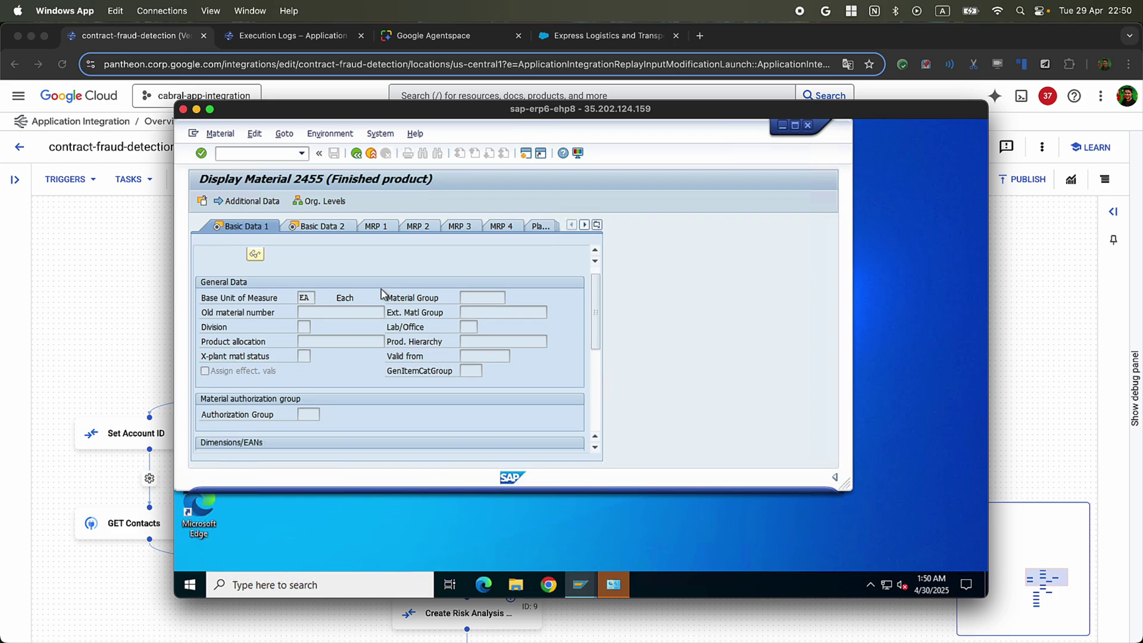
pyautogui.scroll(-3, 381, 294)
pyautogui.scroll(4, 383, 293)
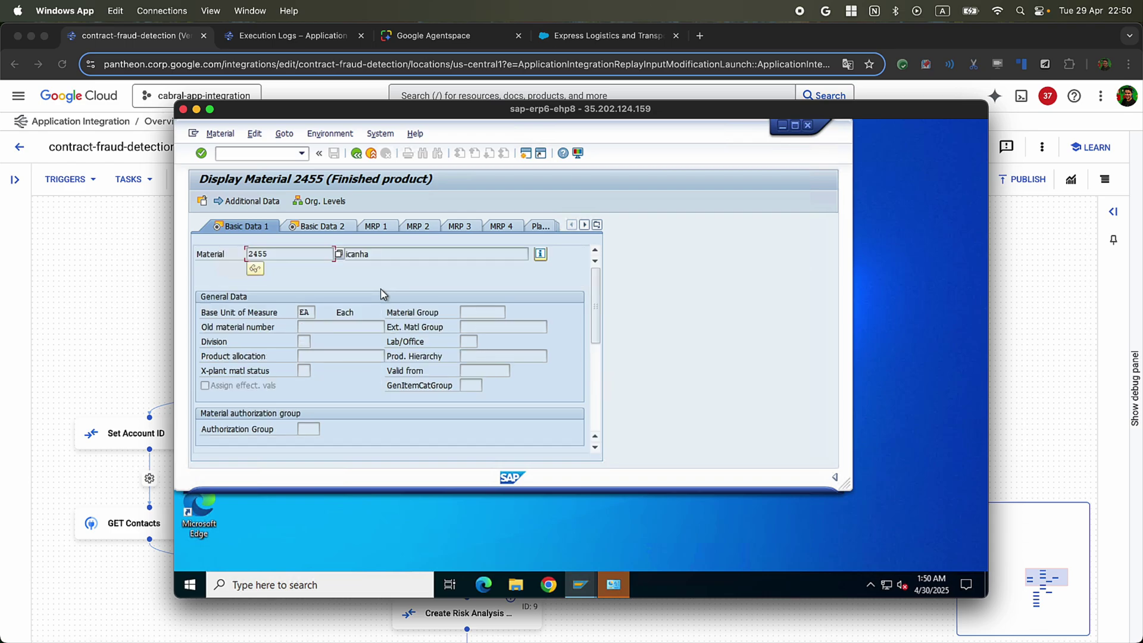
pyautogui.click(332, 230)
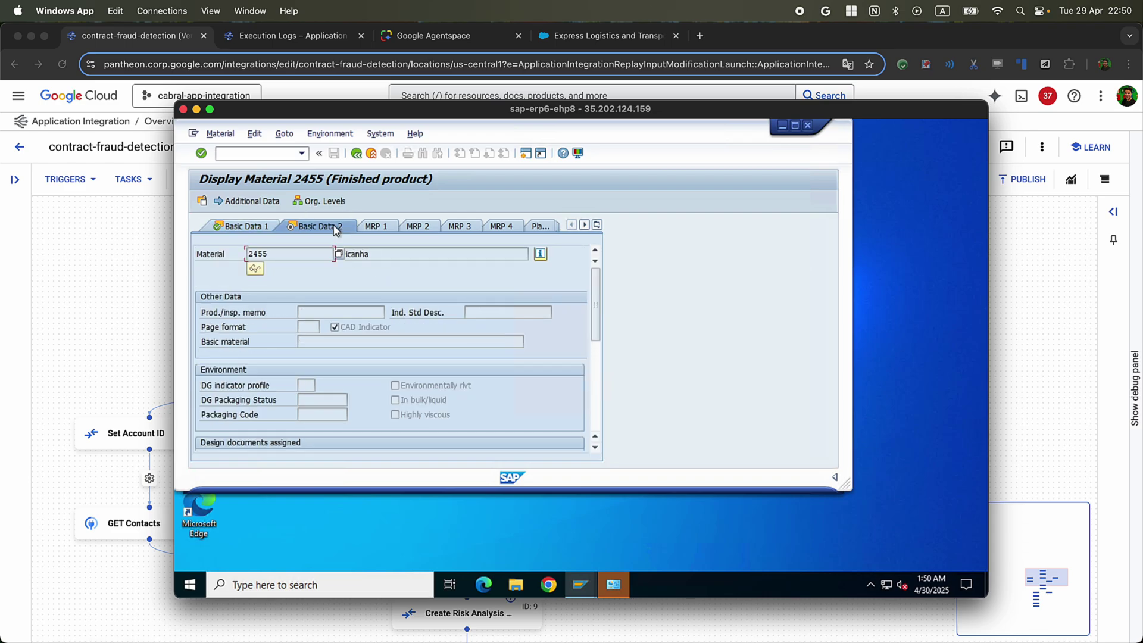
pyautogui.click(261, 227)
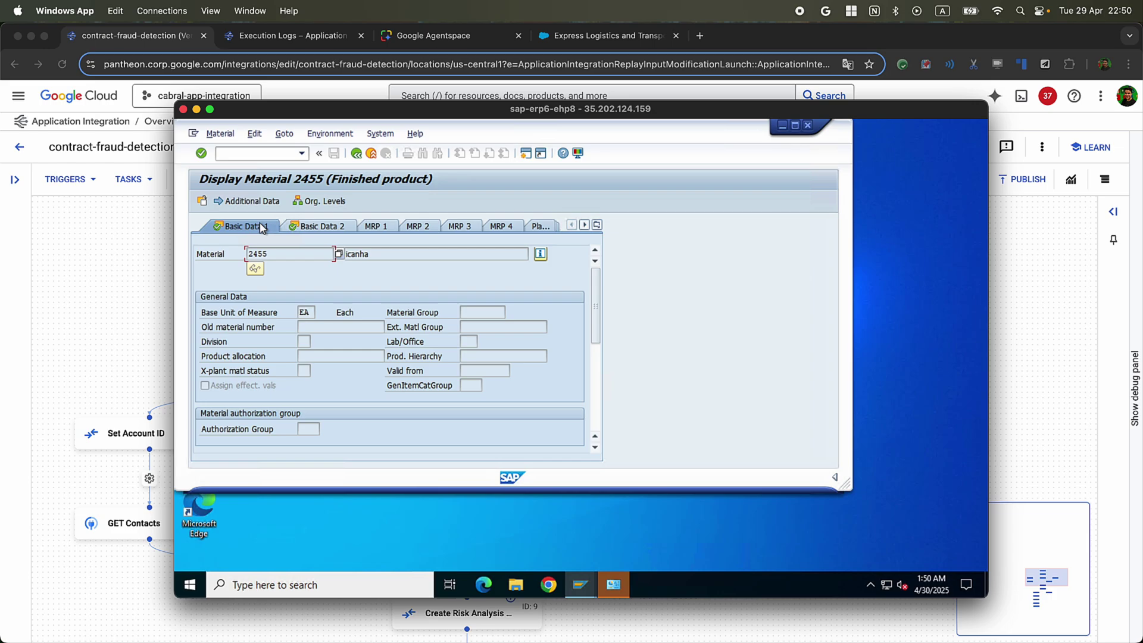
# - Switch to Salesforce and examine the contacts of the Express Logistics and Transport account
pyautogui.click(625, 37)
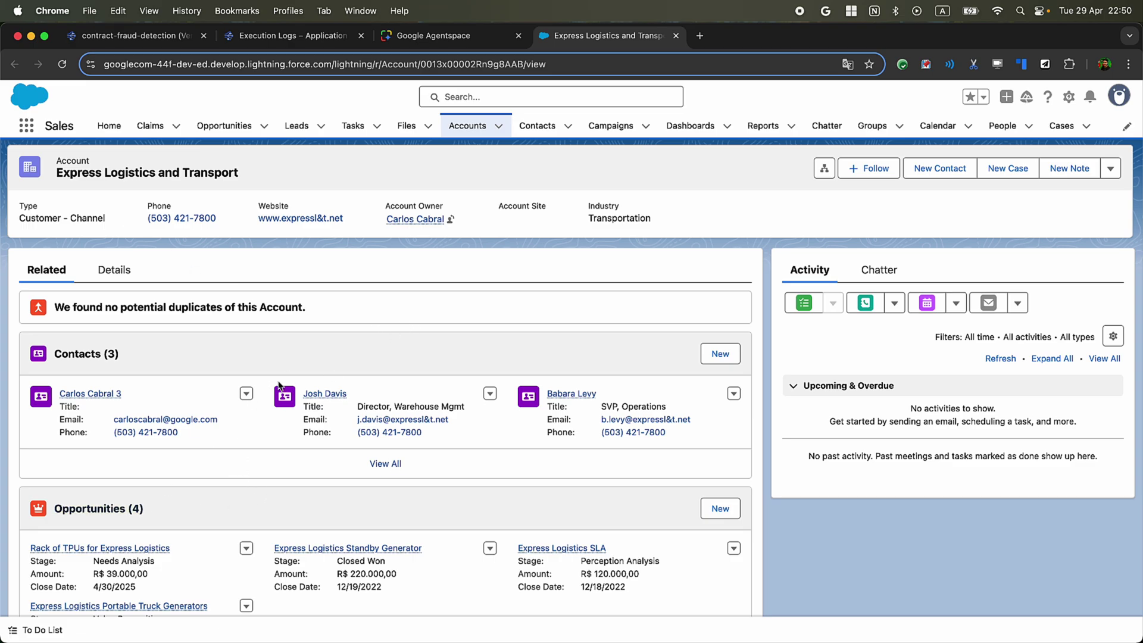
pyautogui.moveTo(68, 398)
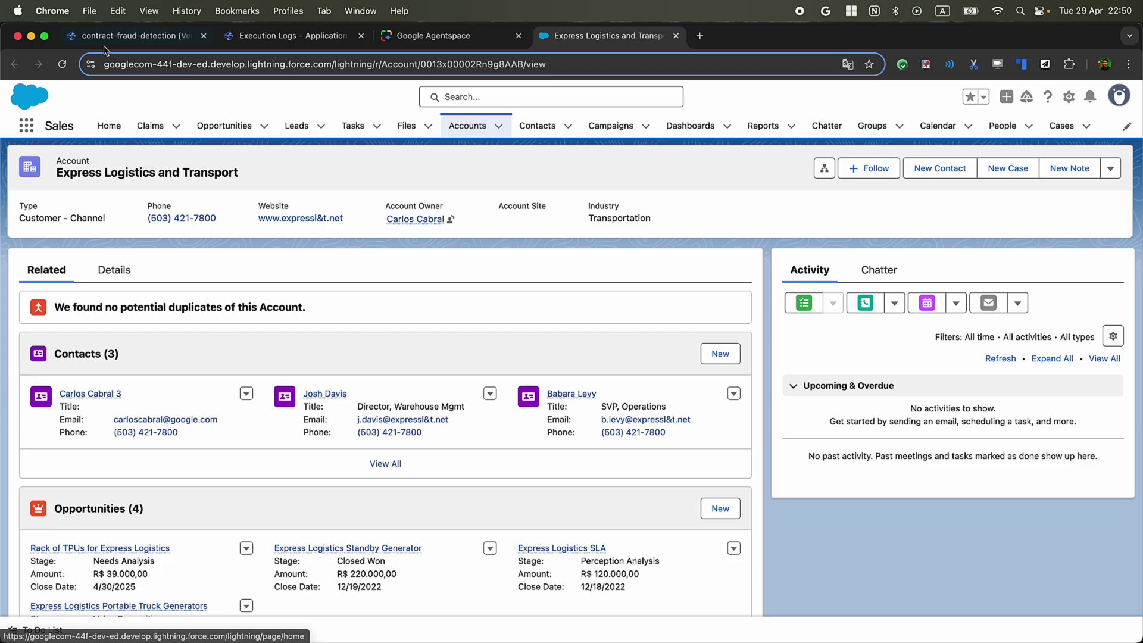
# - Return to the contract-fraud-detection integration in Google Cloud and review its input variables product and salesforceAccountName
pyautogui.click(131, 36)
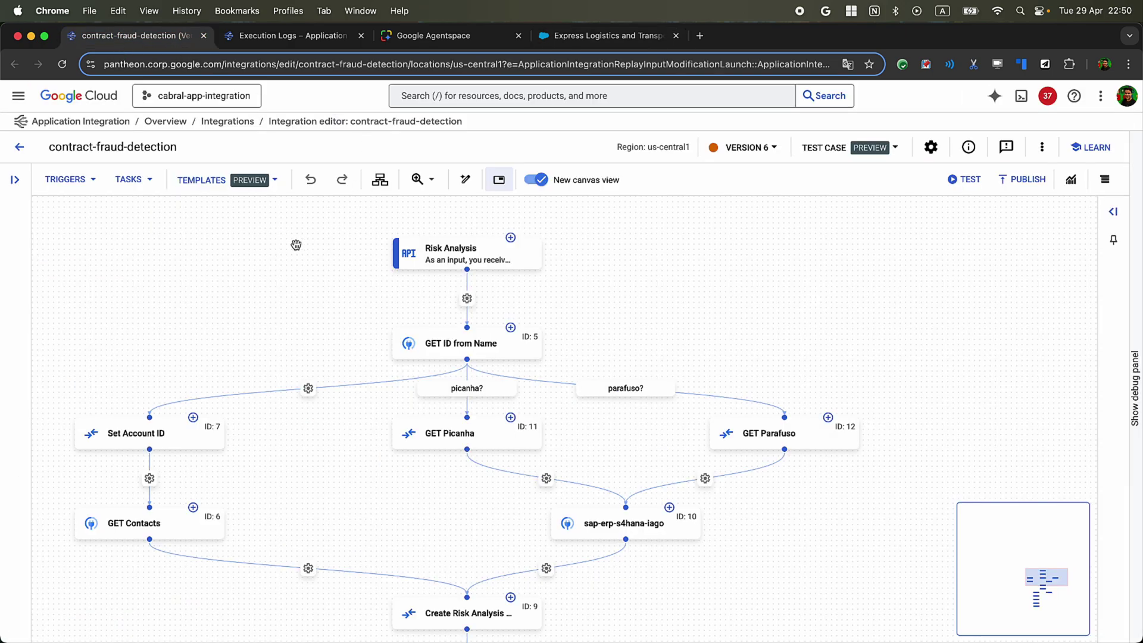
pyautogui.click(15, 179)
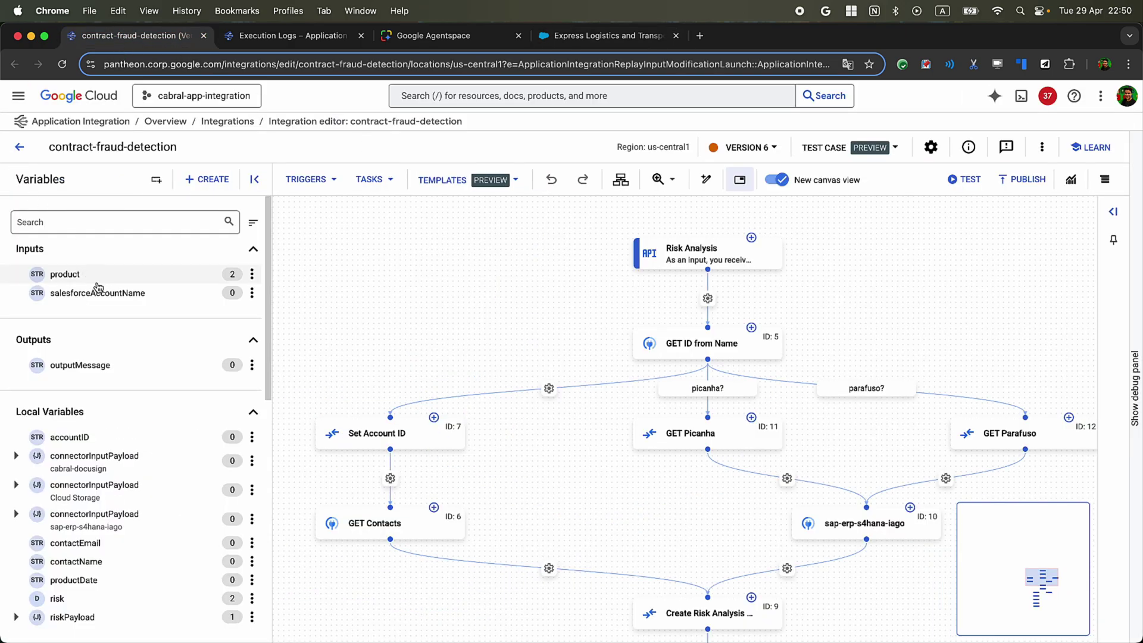
pyautogui.moveTo(84, 277)
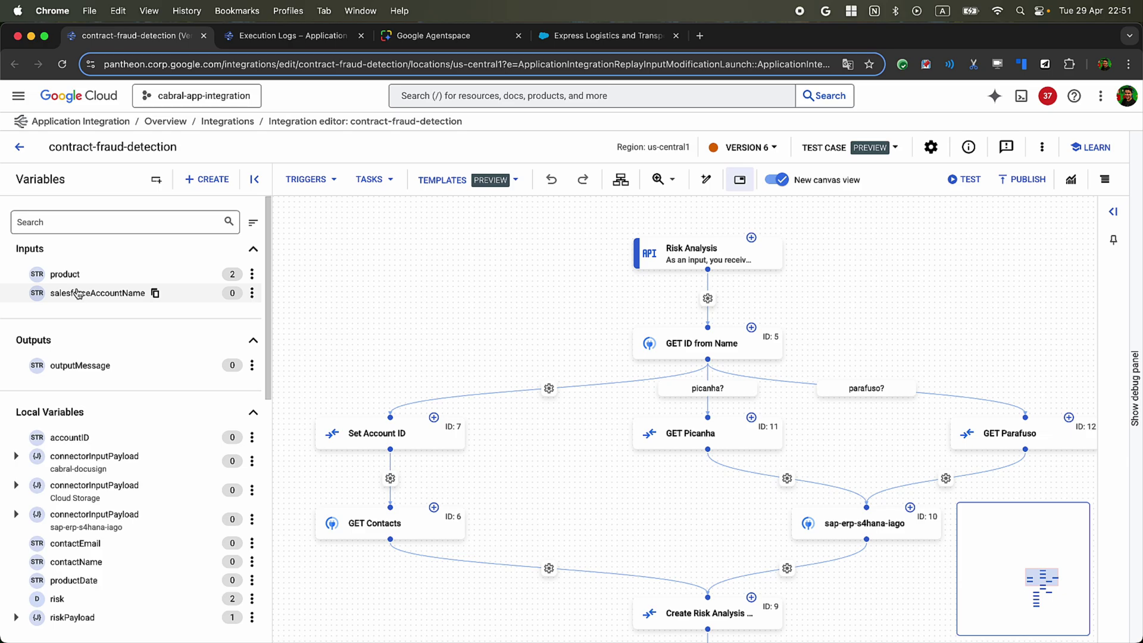
pyautogui.click(255, 179)
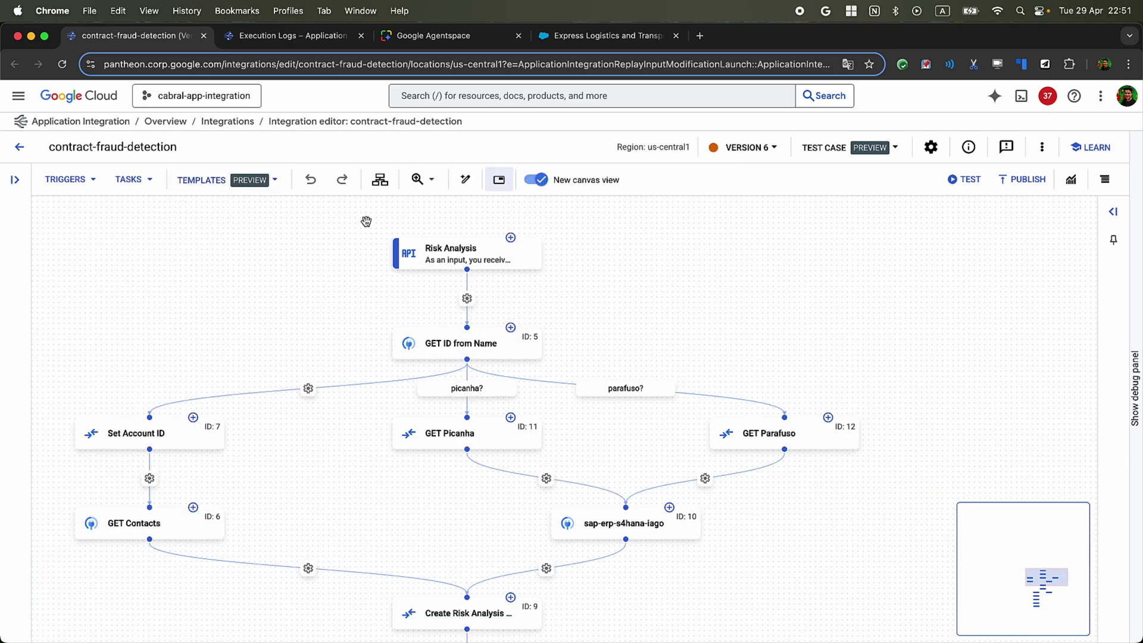
# - Examine the connection settings of the GET ID from Name connector task
pyautogui.click(504, 351)
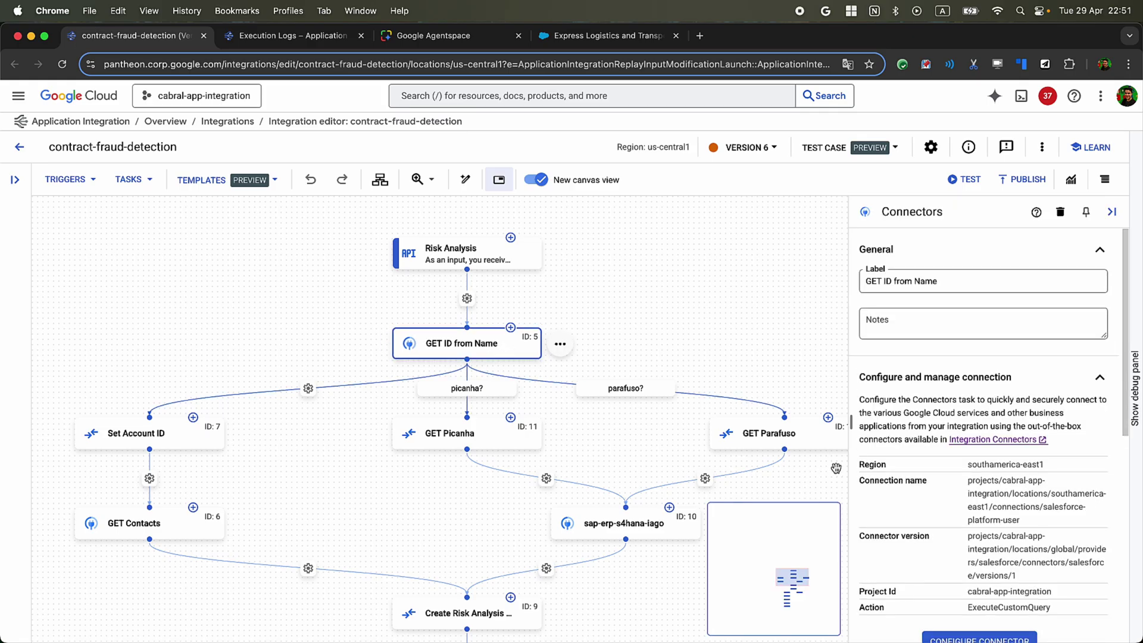
pyautogui.scroll(-2, 863, 468)
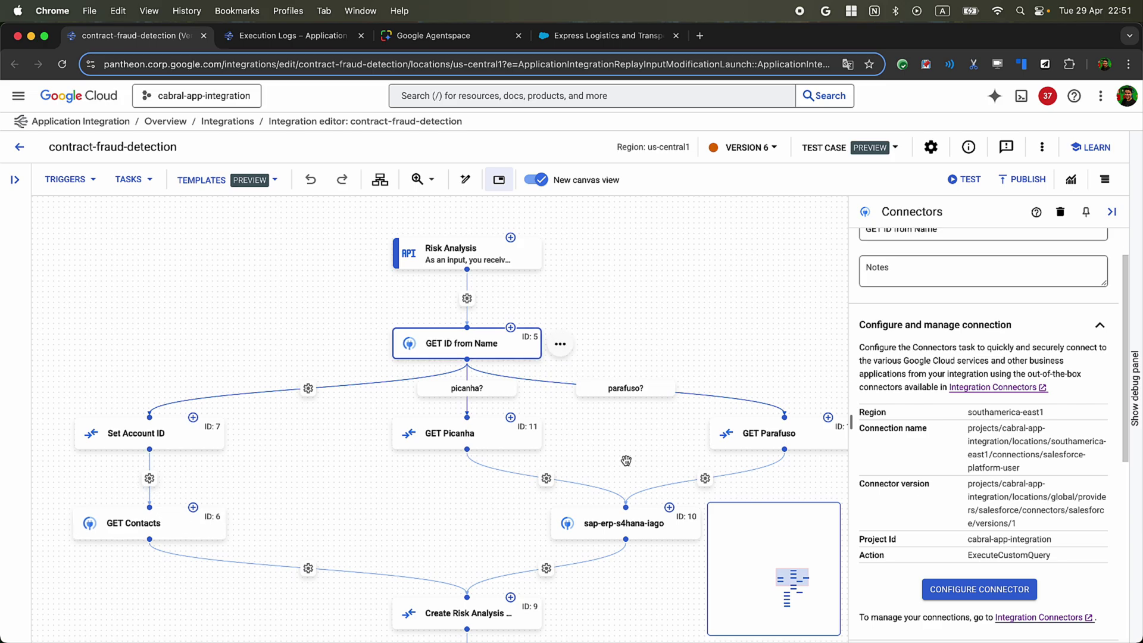
pyautogui.scroll(-5, 941, 423)
pyautogui.scroll(-2, 940, 422)
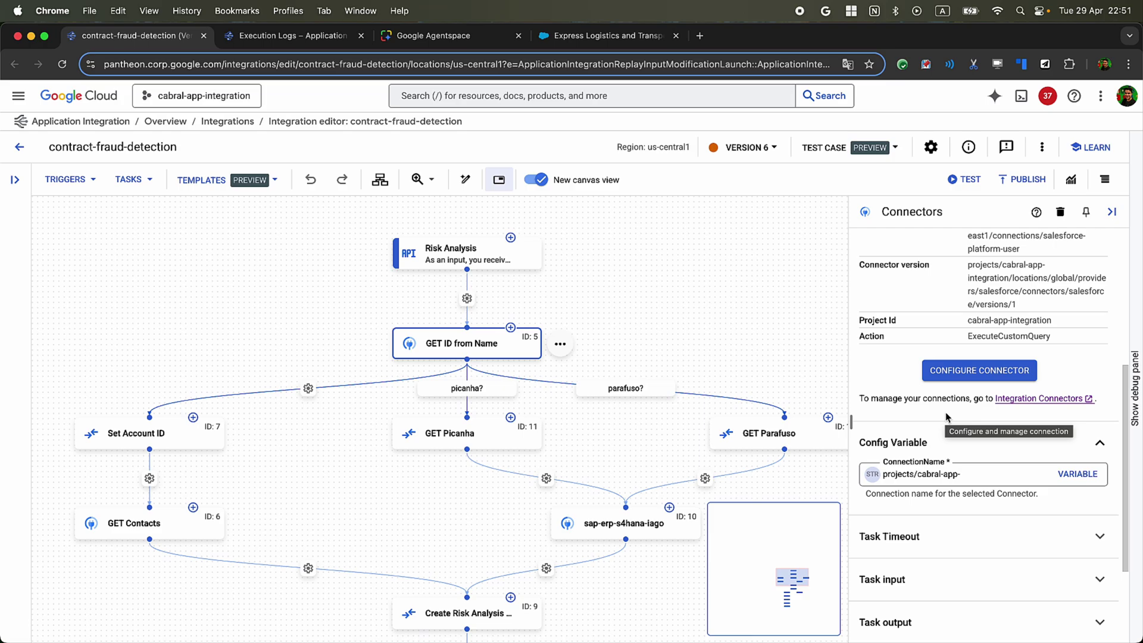
pyautogui.scroll(-4, 944, 423)
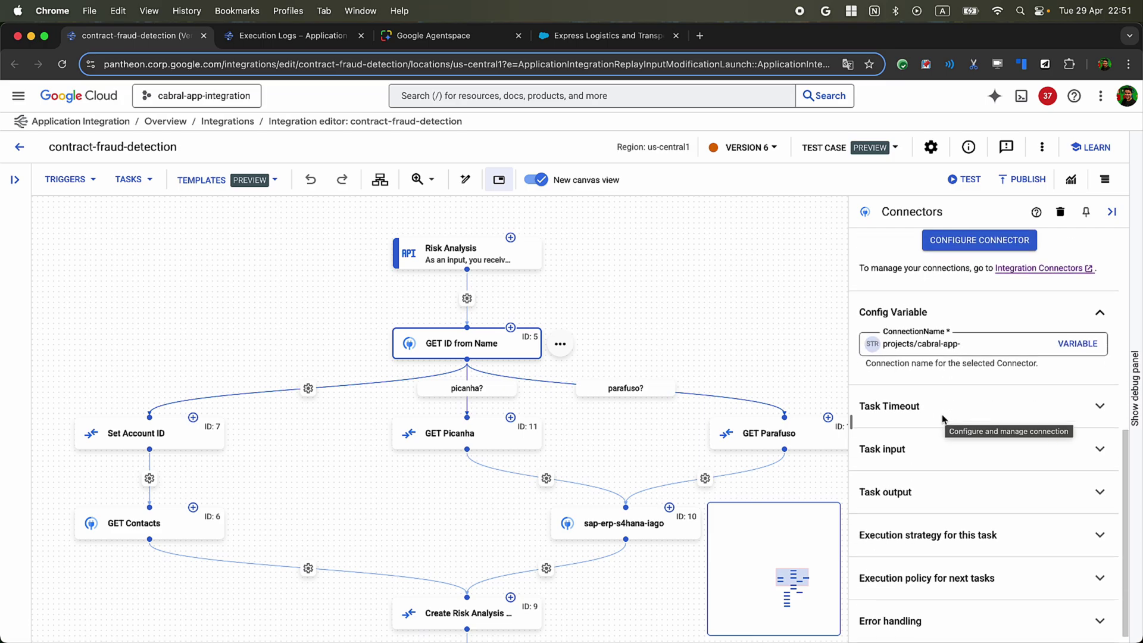
# - Expand the GET ID from Name task input and read its custom query from the beginning
pyautogui.click(941, 455)
pyautogui.scroll(-5, 952, 444)
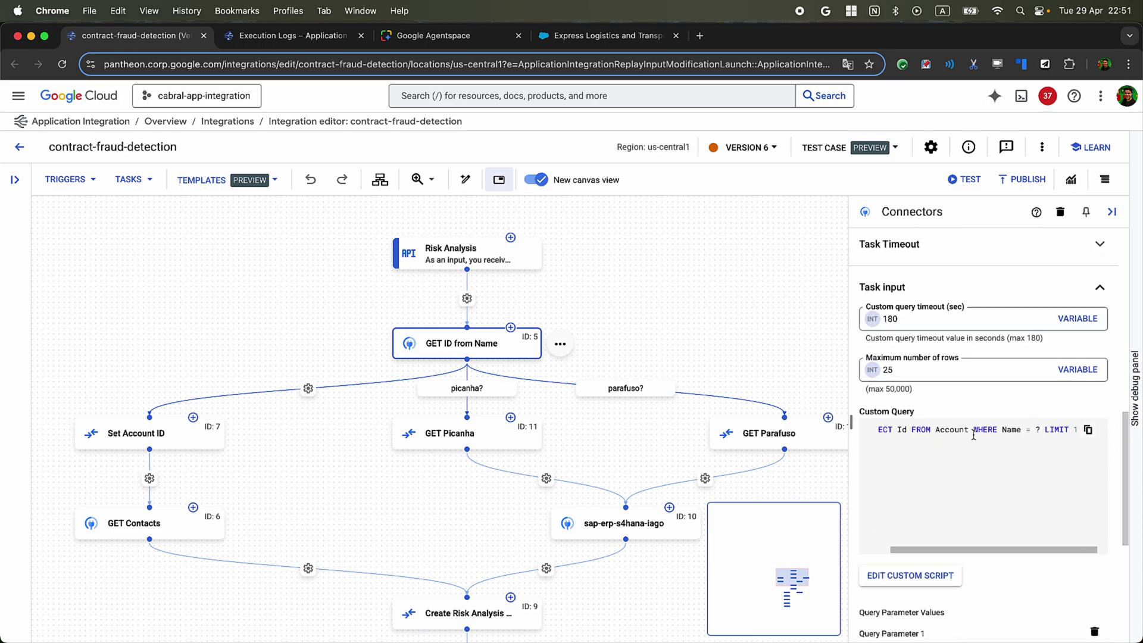
pyautogui.hscroll(-1, 1020, 438)
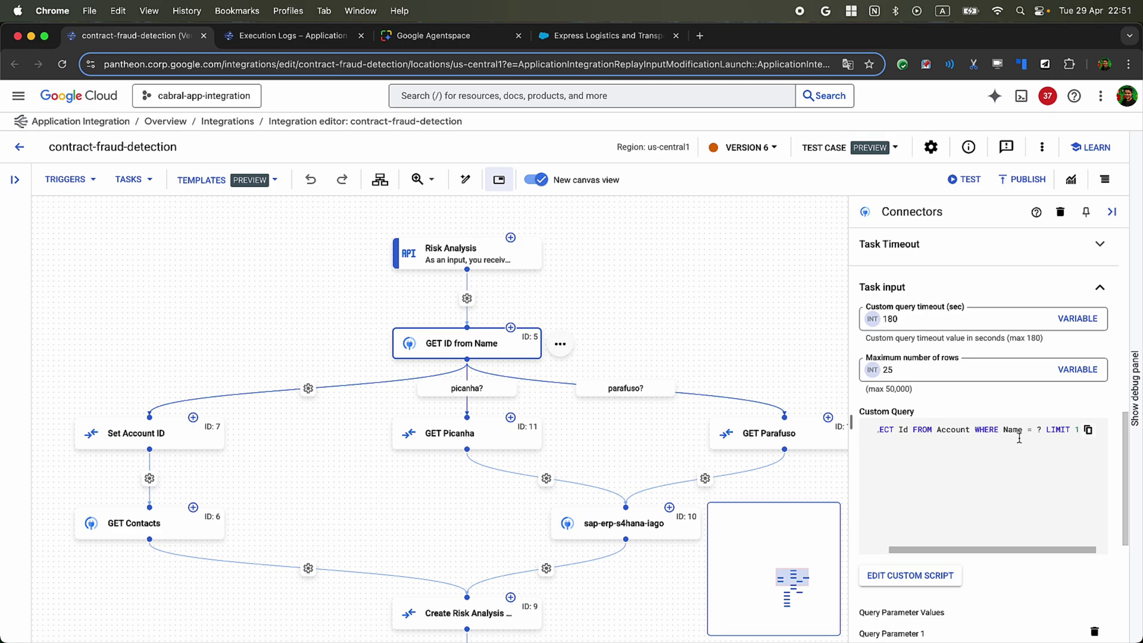
pyautogui.hscroll(-3, 1020, 438)
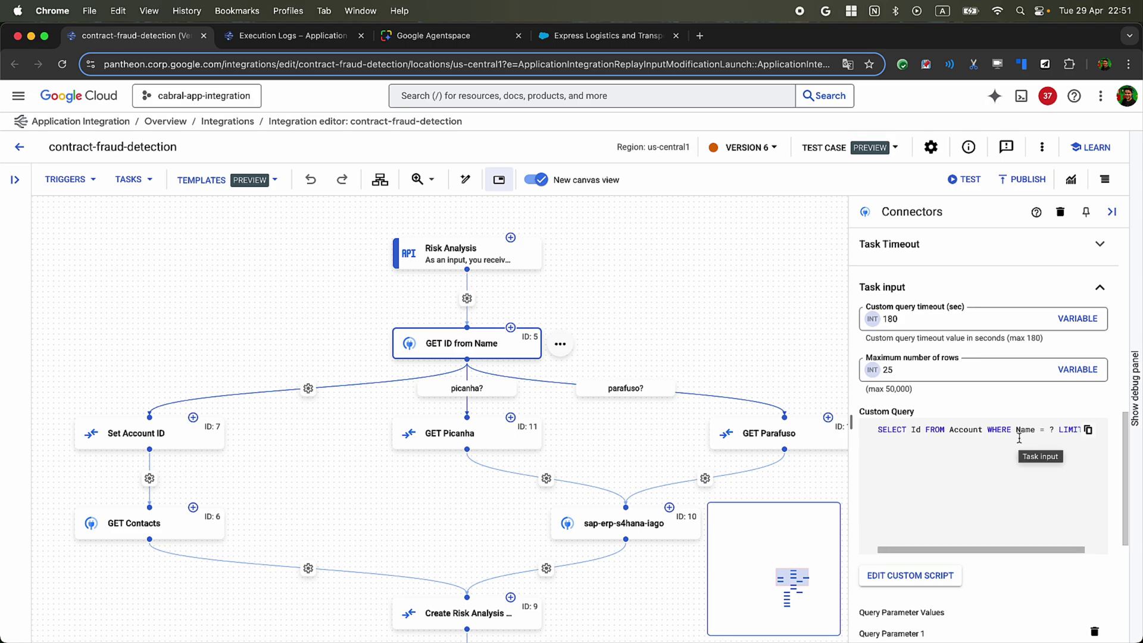
pyautogui.moveTo(878, 430); pyautogui.dragTo(1052, 429)
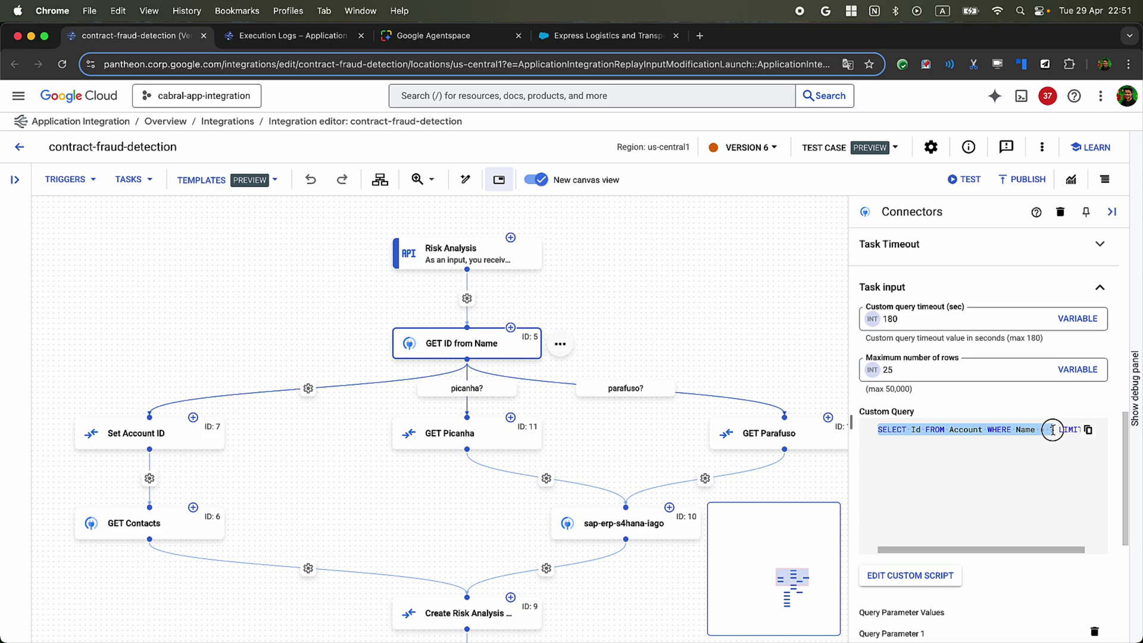
pyautogui.click(1052, 429)
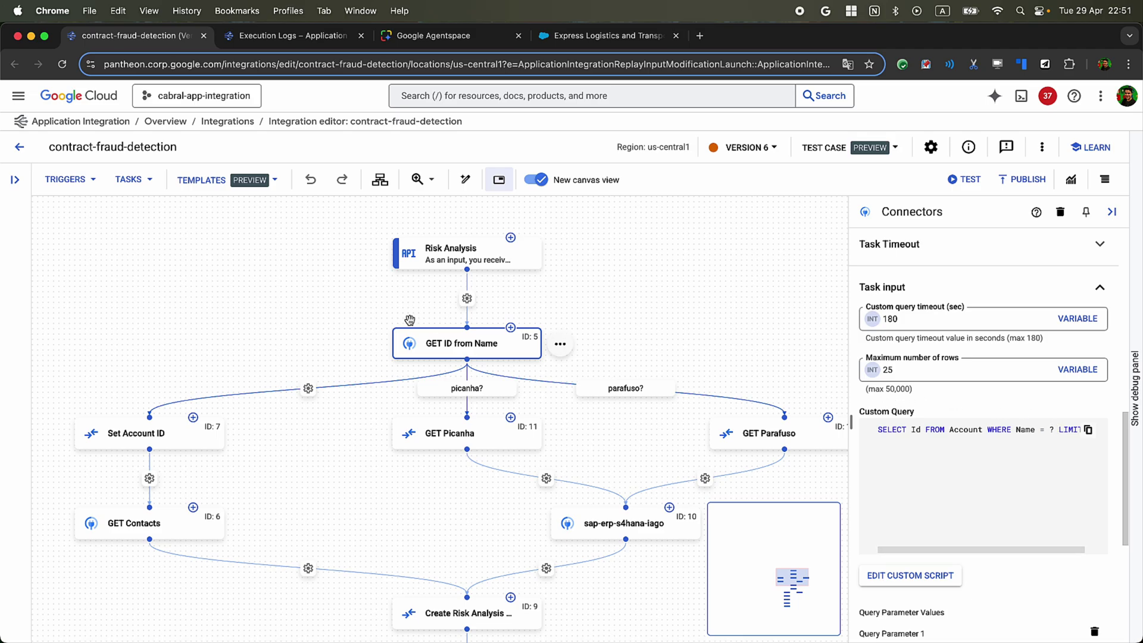
# - Examine the conditions on the picanha? and parafuso? edges below the GET ID from Name task
pyautogui.moveTo(200, 392); pyautogui.dragTo(206, 386)
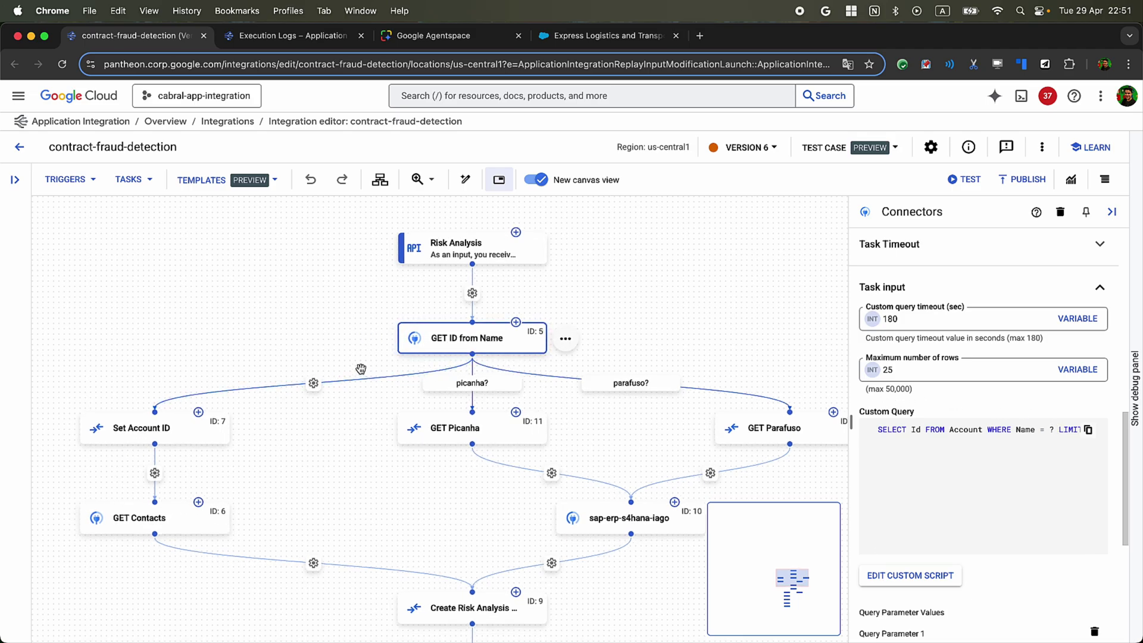
pyautogui.click(474, 386)
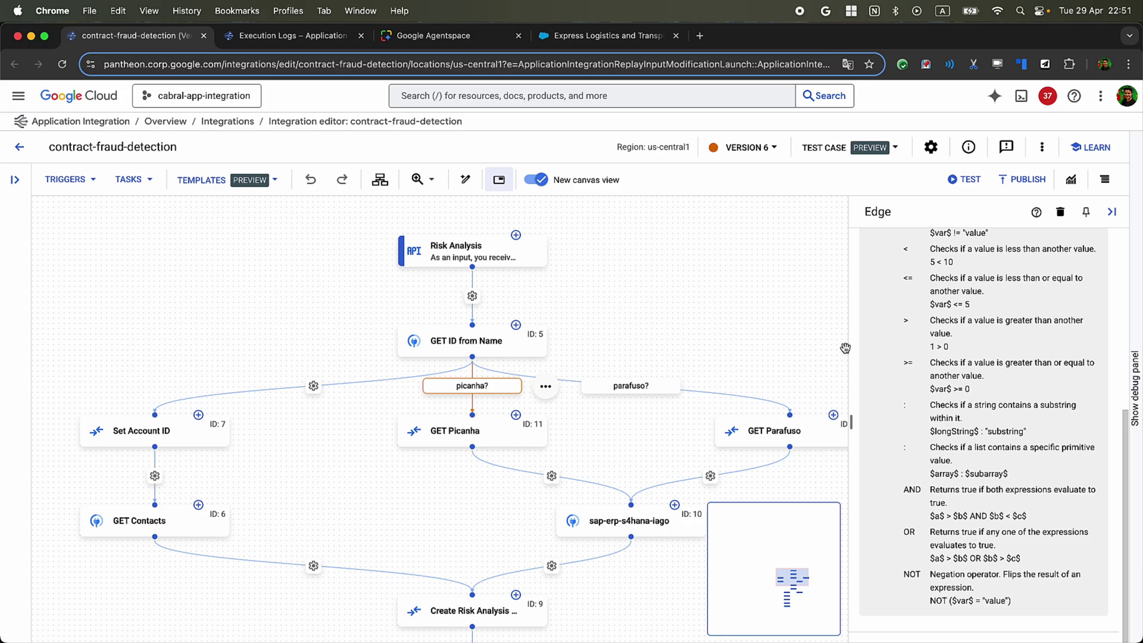
pyautogui.scroll(3, 946, 327)
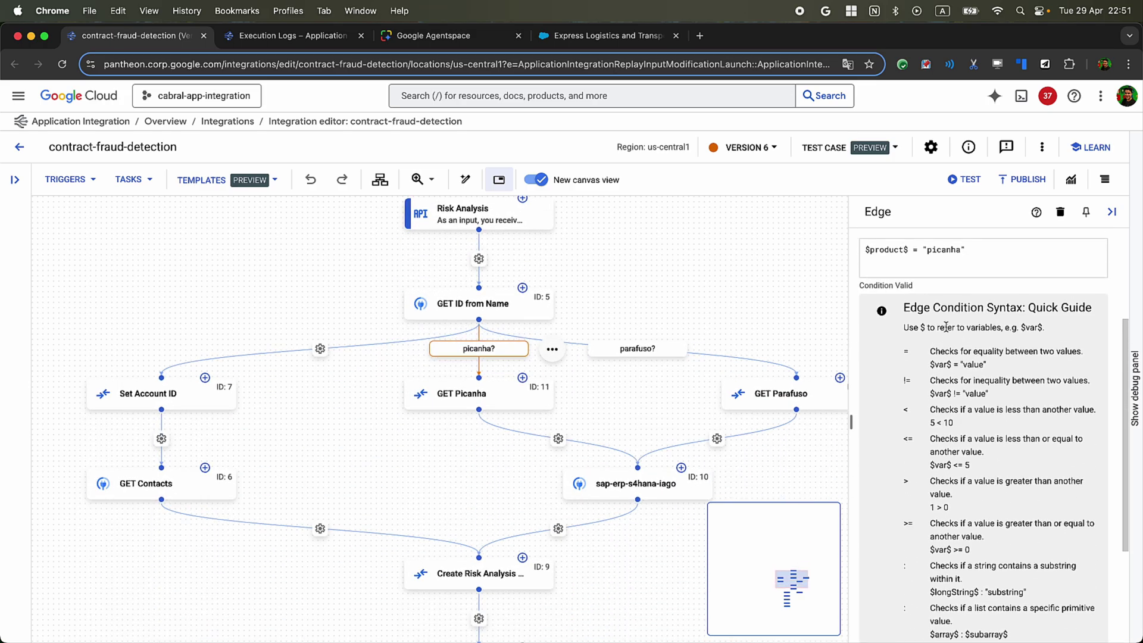
pyautogui.scroll(1, 946, 326)
pyautogui.click(630, 348)
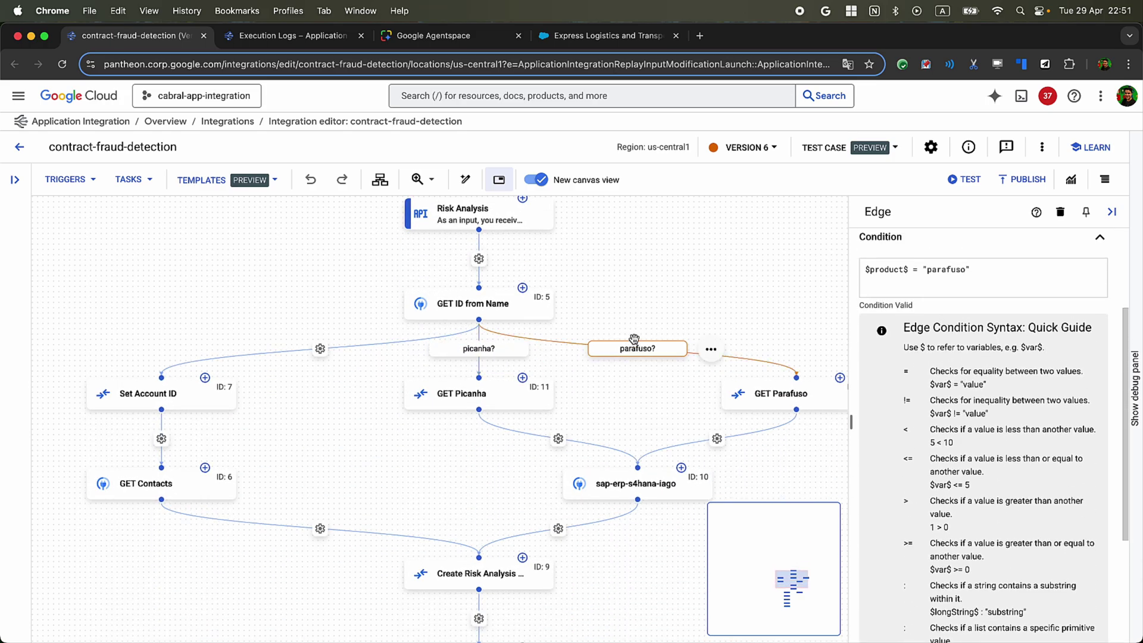
# - Inspect the GET Picanha task's input-to-output mappings in the data mapping editor, then return to the integration canvas
pyautogui.click(518, 409)
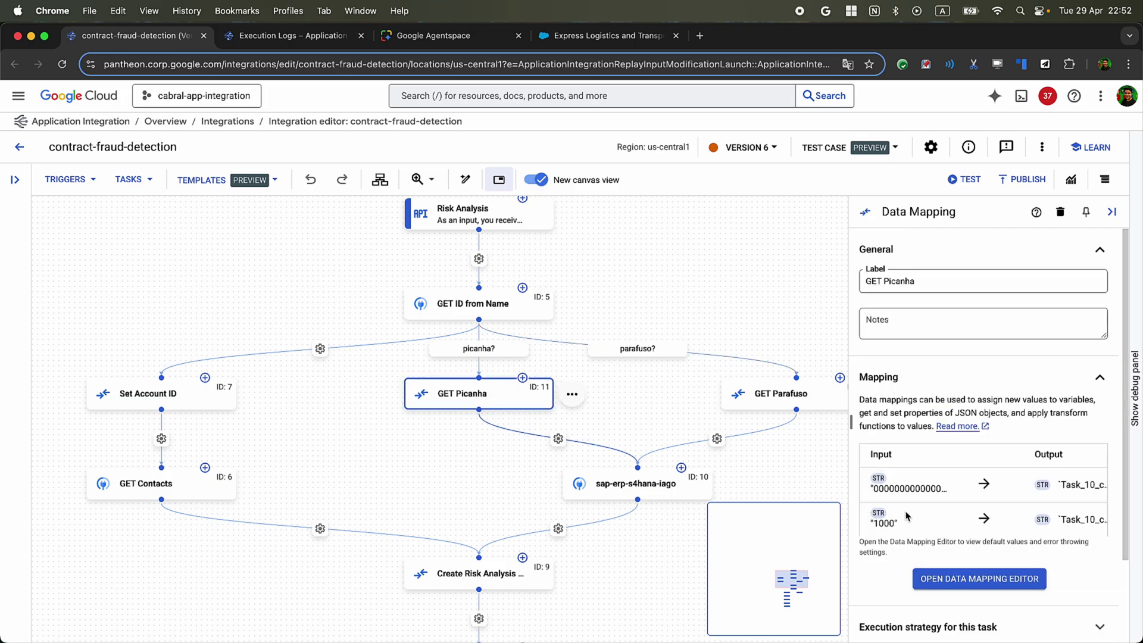
pyautogui.click(942, 575)
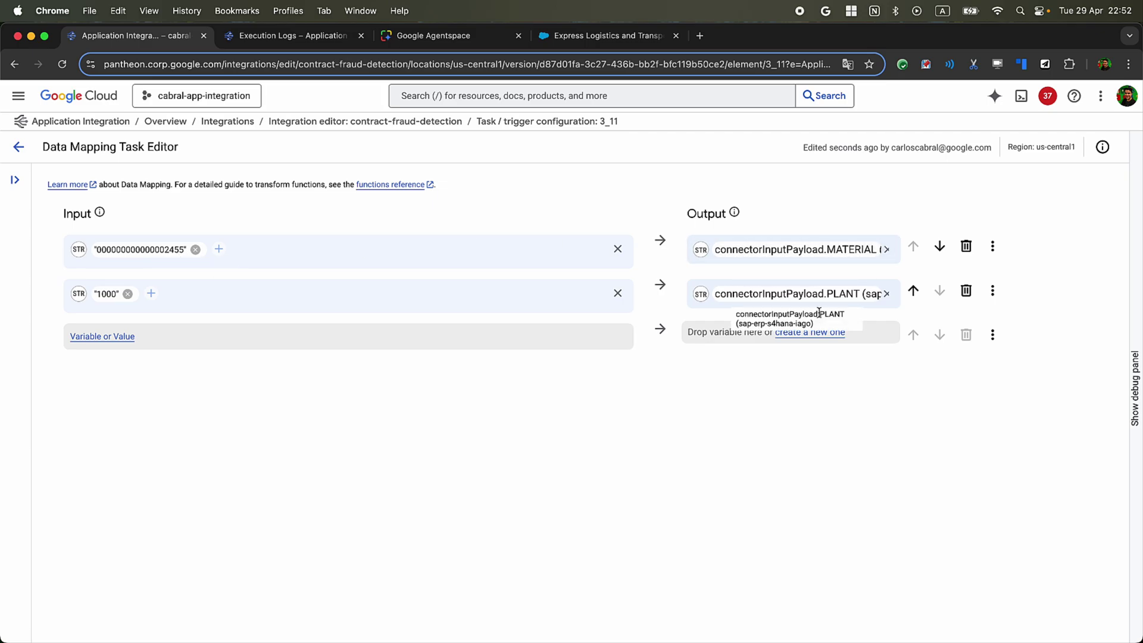
pyautogui.click(19, 146)
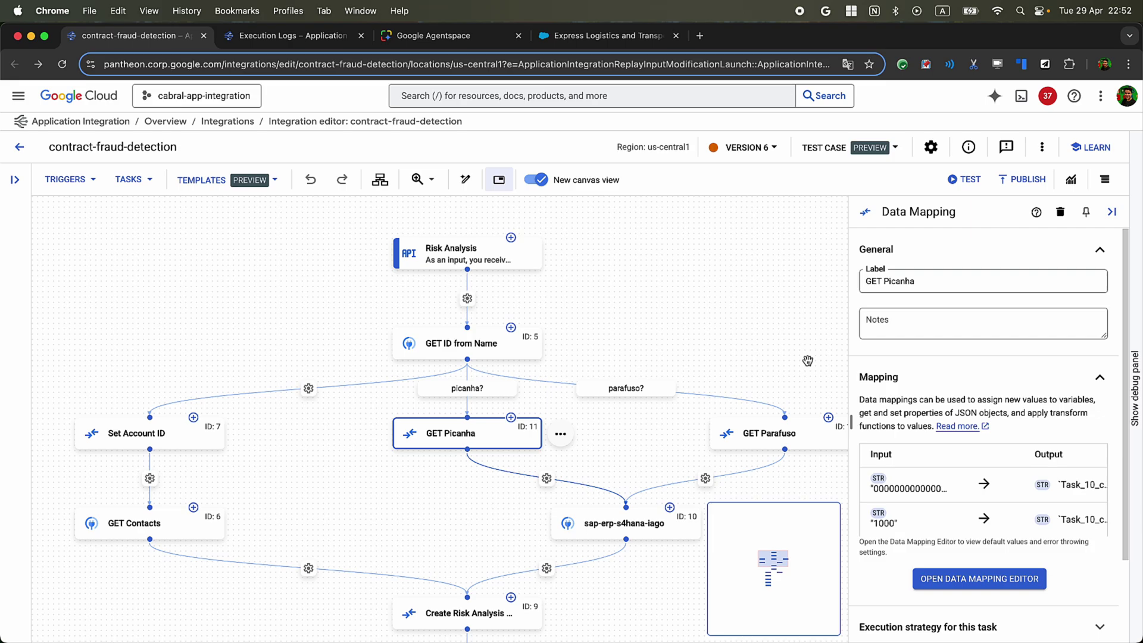
# - Open the connector configuration of the sap-erp-s4hana-iago task
pyautogui.moveTo(803, 357); pyautogui.dragTo(725, 322)
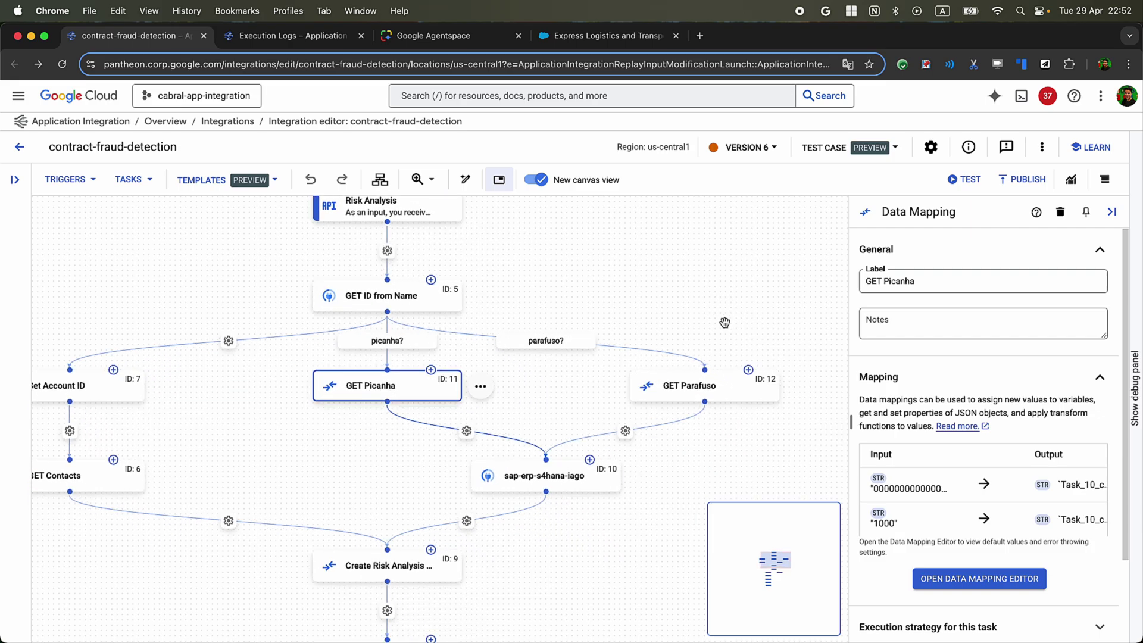
pyautogui.click(575, 476)
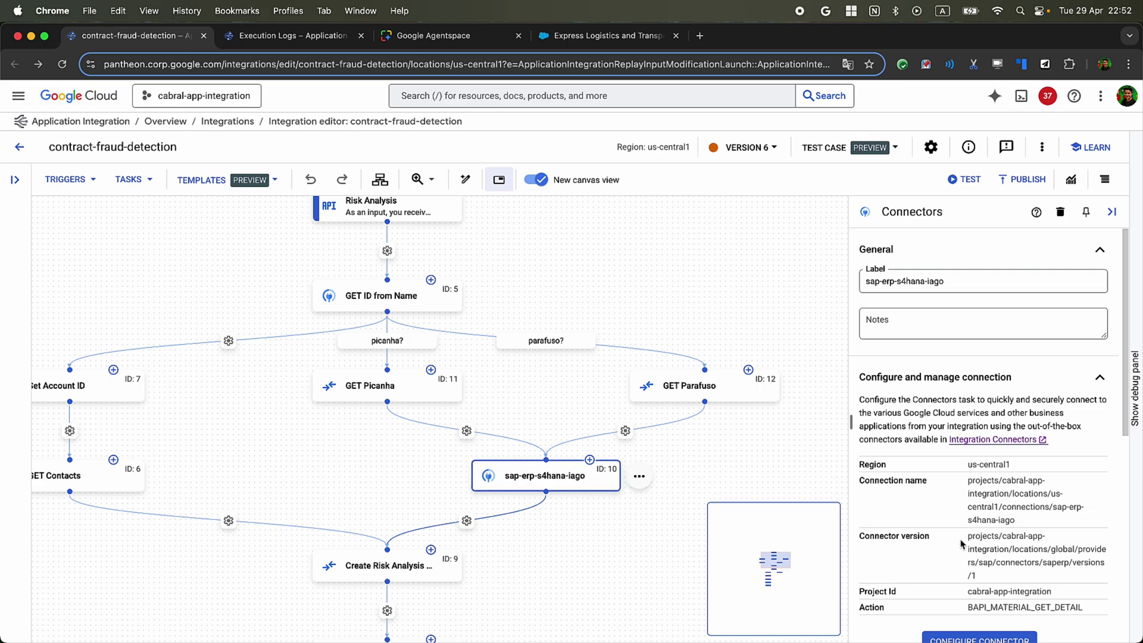
pyautogui.scroll(-3, 976, 550)
pyautogui.click(975, 566)
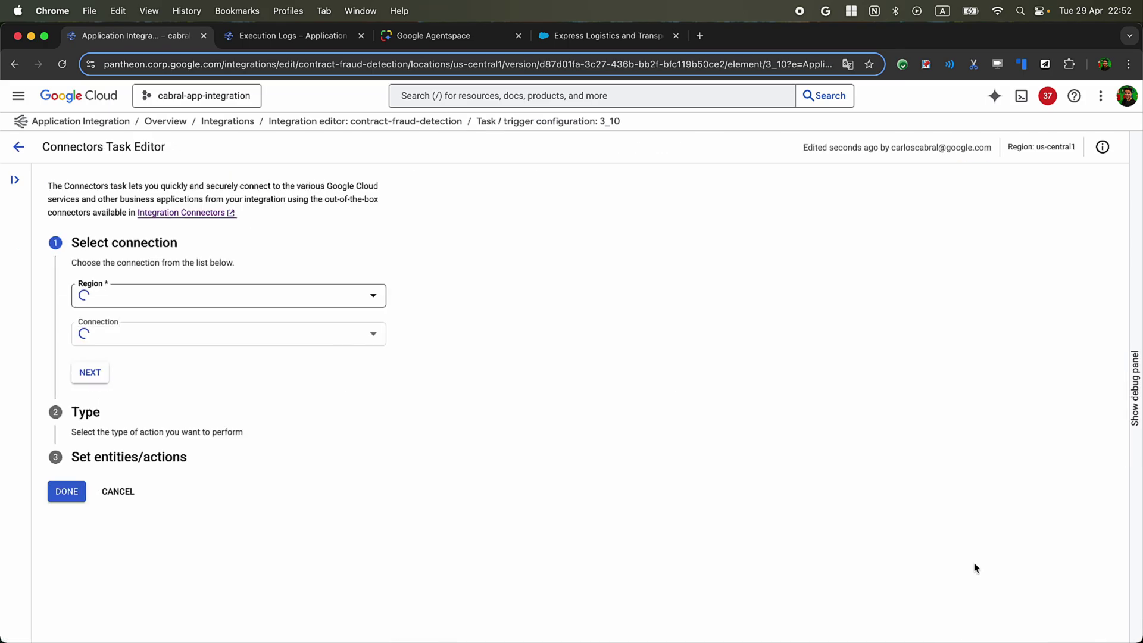
# - Proceed with the existing SAP connection and the Actions type, then browse the connector's available actions
pyautogui.click(91, 372)
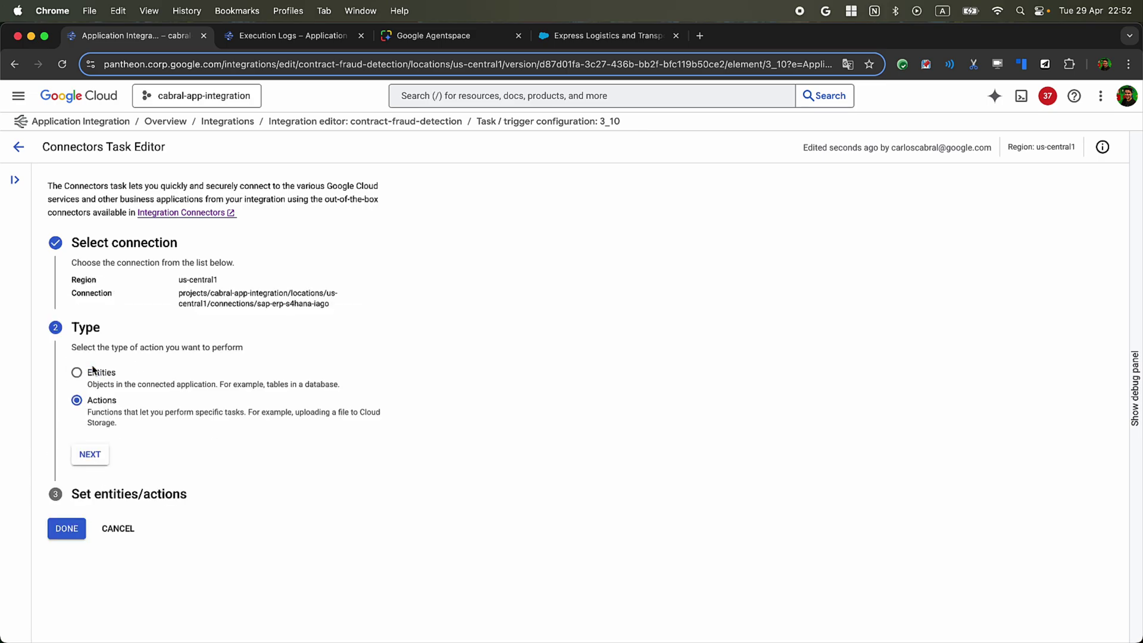
pyautogui.click(90, 454)
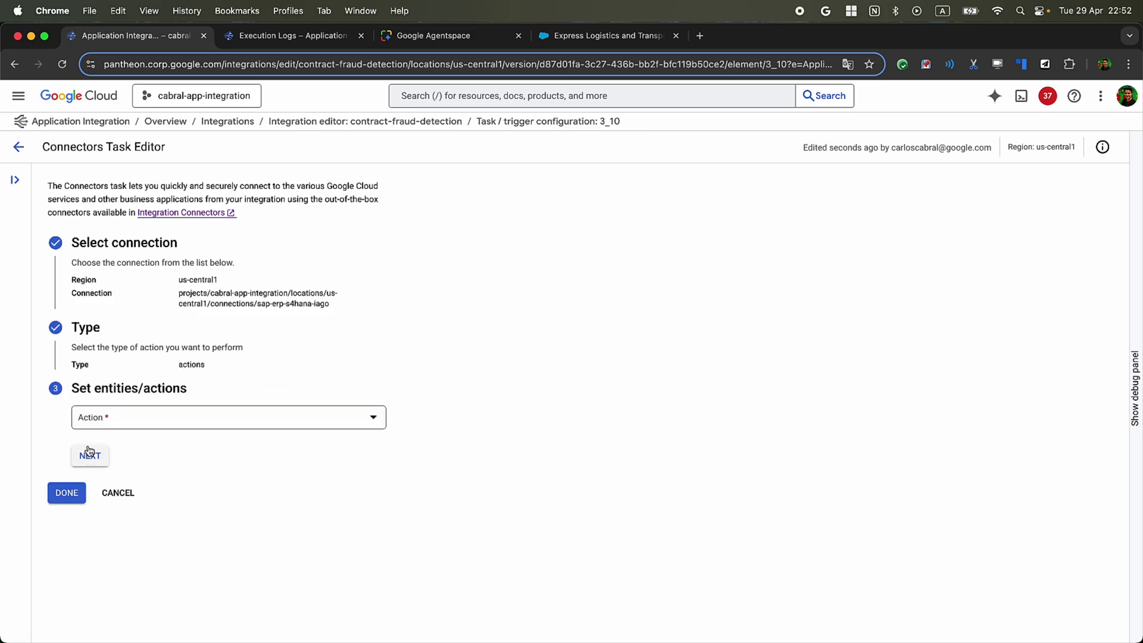
pyautogui.rightClick(159, 426)
pyautogui.click(135, 420)
pyautogui.click(137, 417)
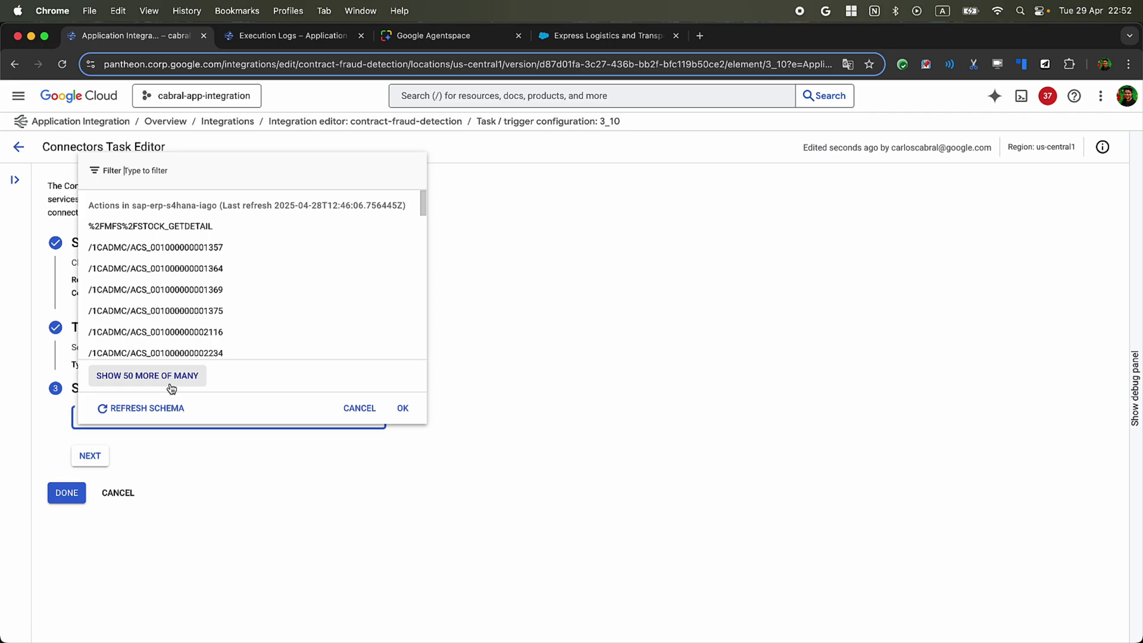
pyautogui.scroll(-5, 179, 351)
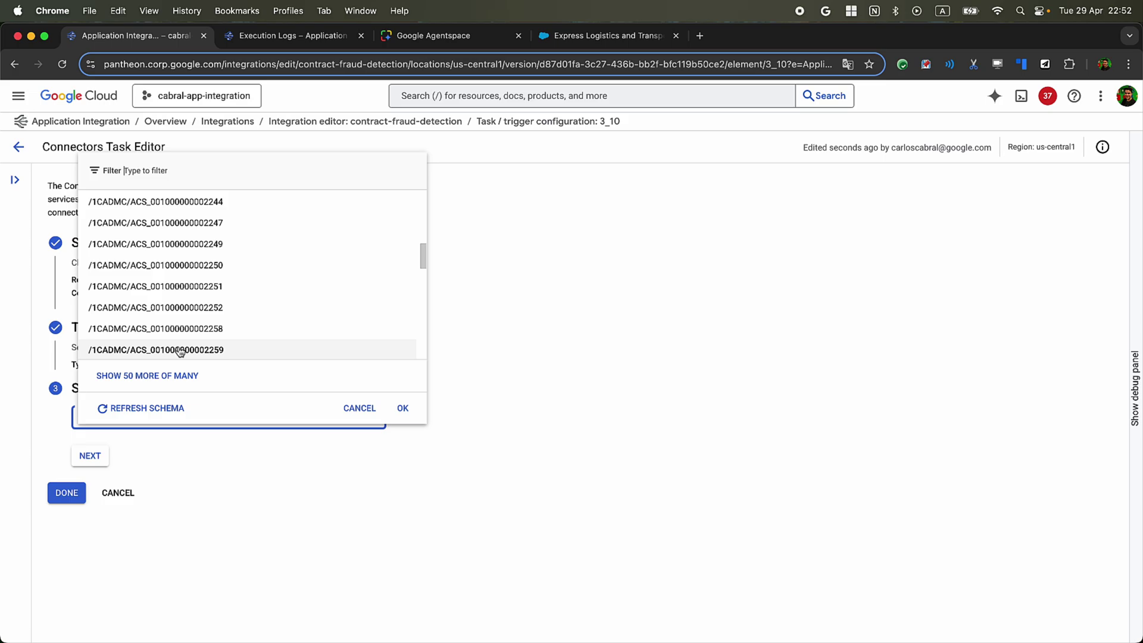
pyautogui.scroll(-10, 180, 352)
pyautogui.scroll(15, 179, 347)
# - Filter the SAP connector's action list by "bapi" and look through the matching actions
pyautogui.click(166, 171)
pyautogui.write('b')
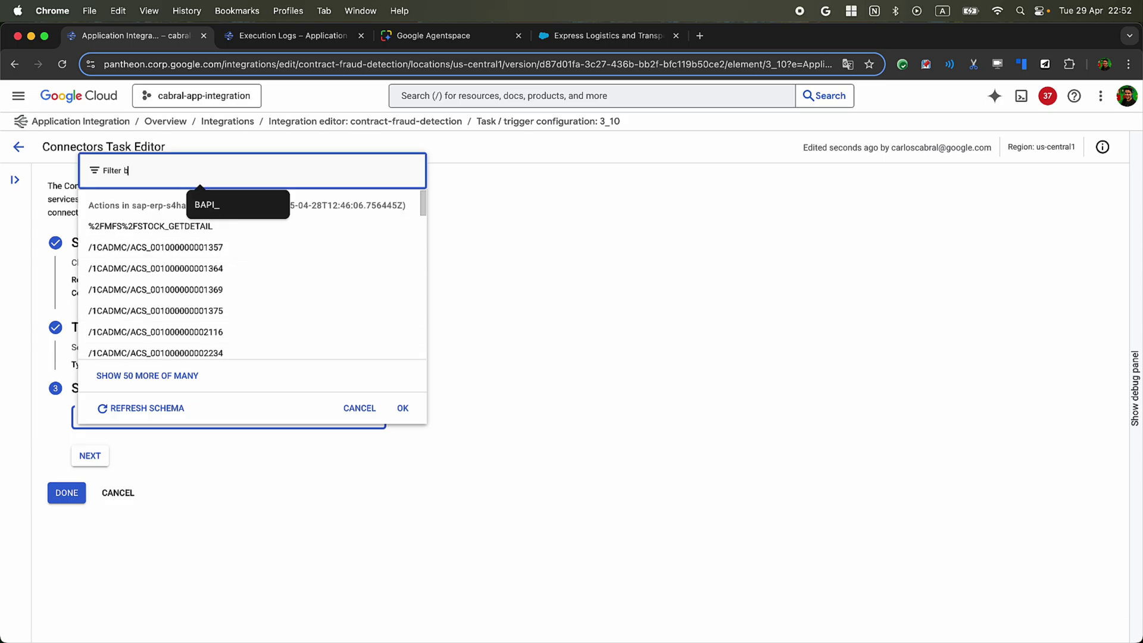
pyautogui.write('api')
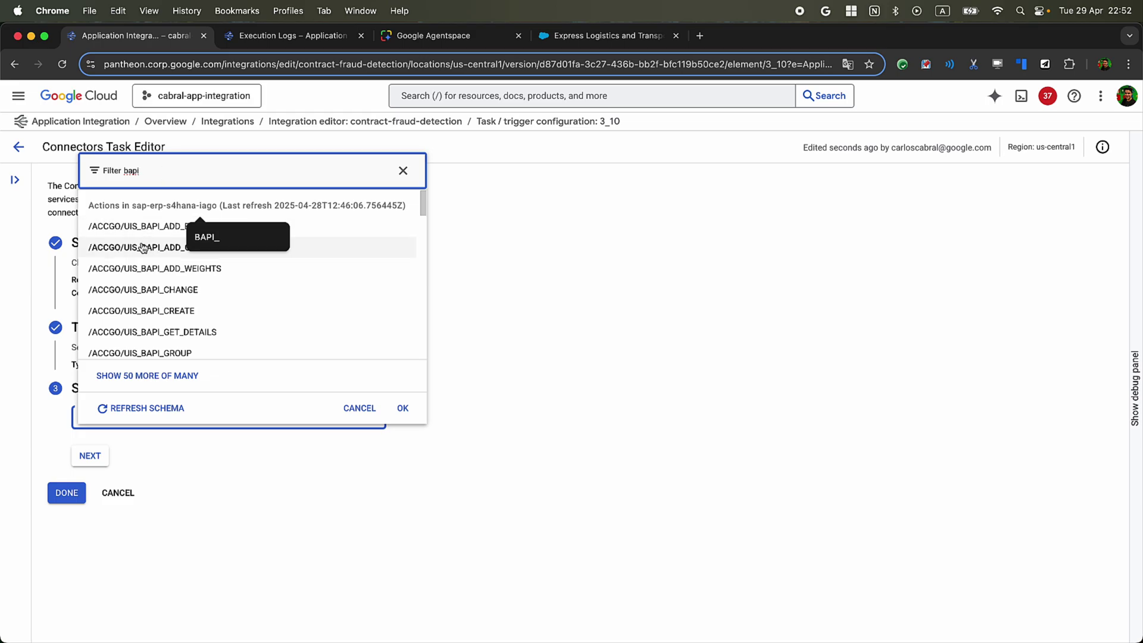
pyautogui.scroll(-5, 166, 251)
pyautogui.scroll(10, 170, 259)
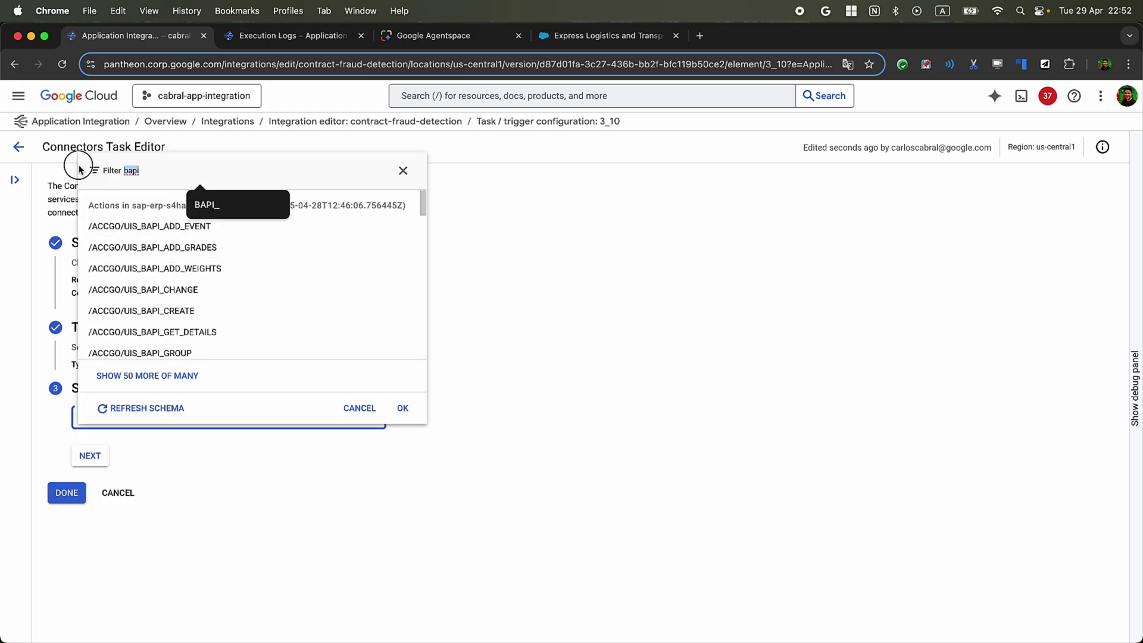
# - Replace the action list filter with "rfc" and look through the matching actions
pyautogui.press('BackSpace')
pyautogui.press('BackSpace')
pyautogui.press('BackSpace')
pyautogui.press('BackSpace')
pyautogui.write('rfc')
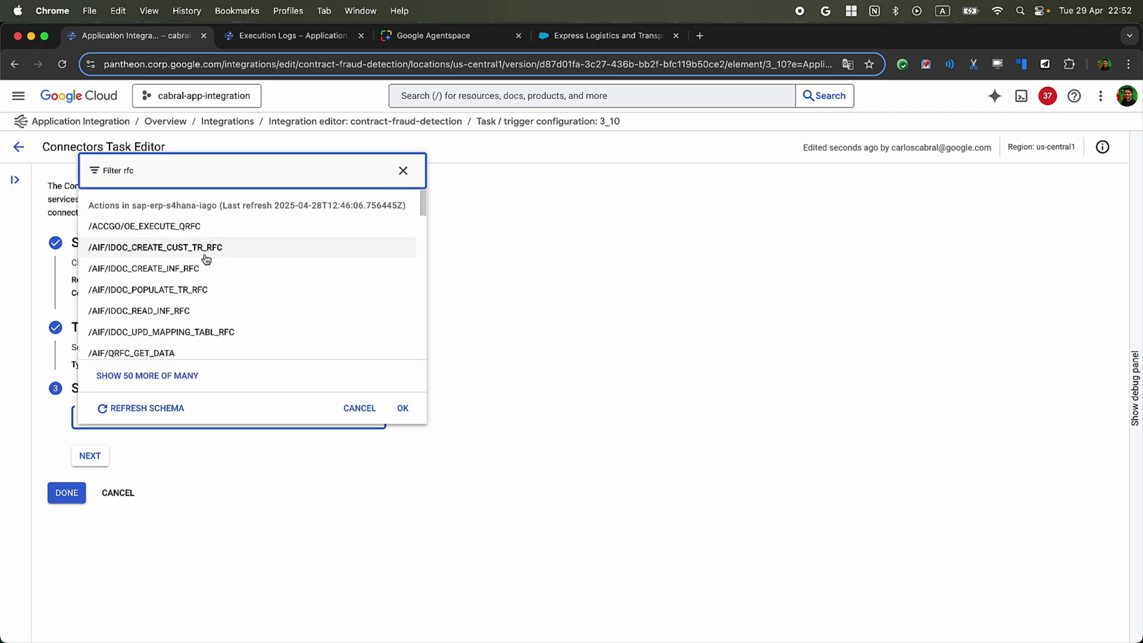
pyautogui.scroll(-5, 192, 269)
pyautogui.scroll(-15, 196, 271)
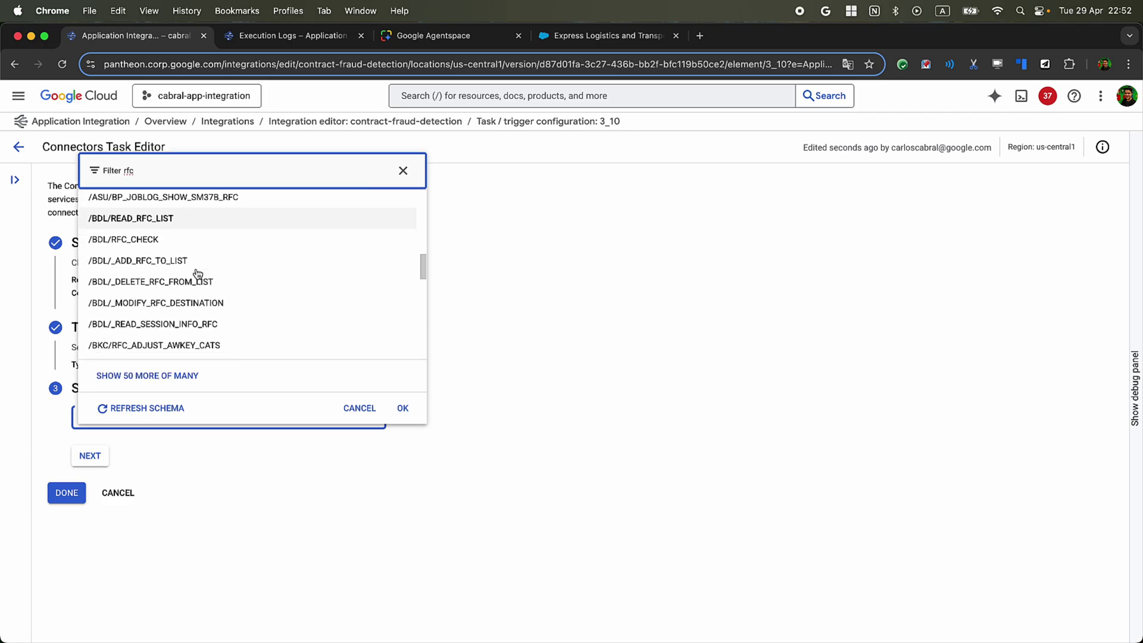
# - Close the action list without choosing an action and cancel the connector configuration to return to the integration canvas
pyautogui.click(355, 417)
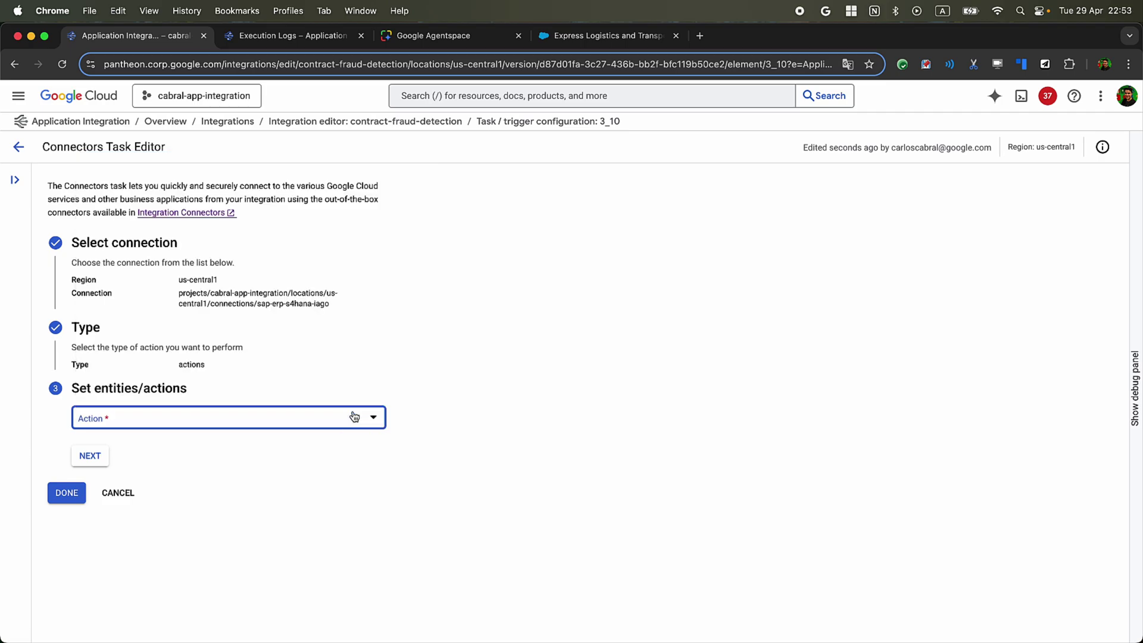
pyautogui.rightClick(119, 497)
pyautogui.press('Escape')
pyautogui.click(110, 511)
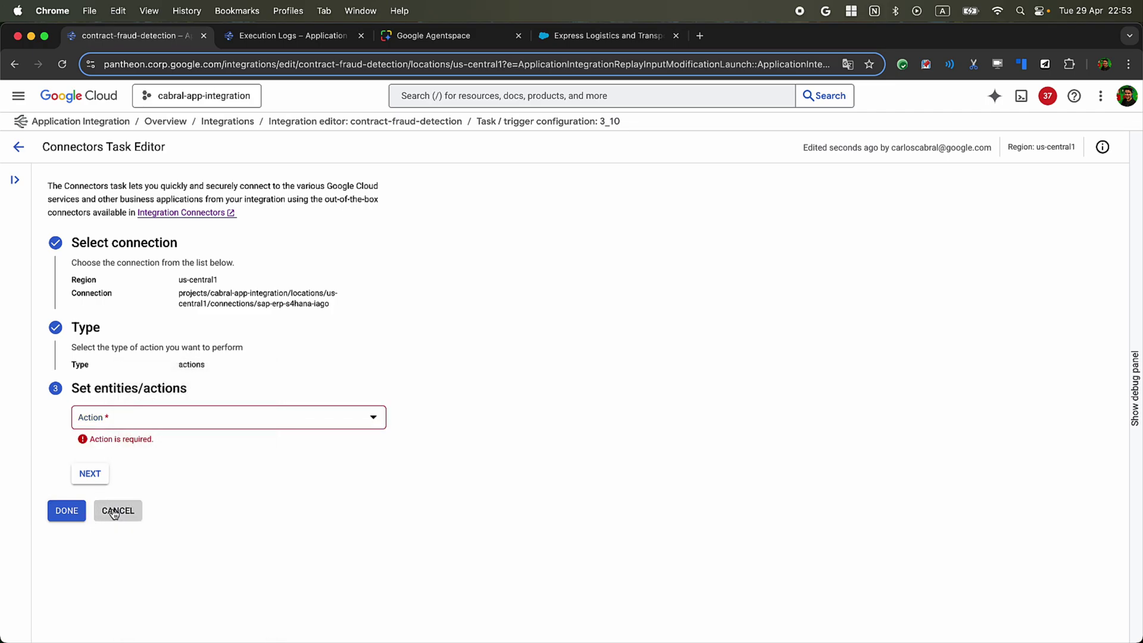
# - Inspect the Create Risk Analysis Payload task's mappings and expand its execution strategy
pyautogui.moveTo(315, 438); pyautogui.dragTo(349, 419)
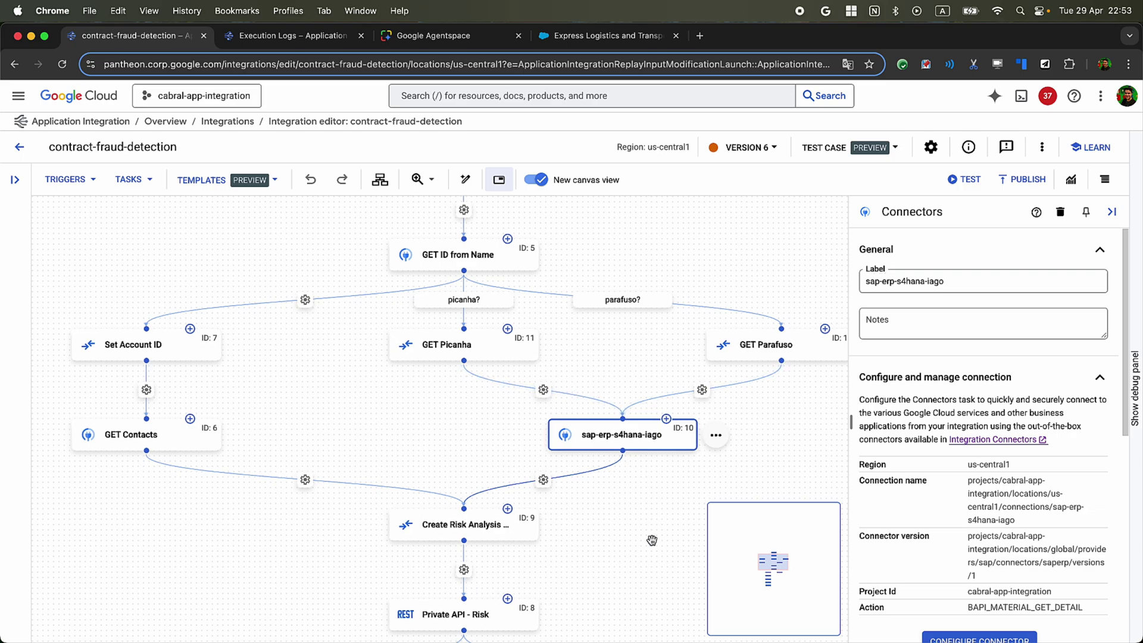
pyautogui.moveTo(643, 551); pyautogui.dragTo(621, 529)
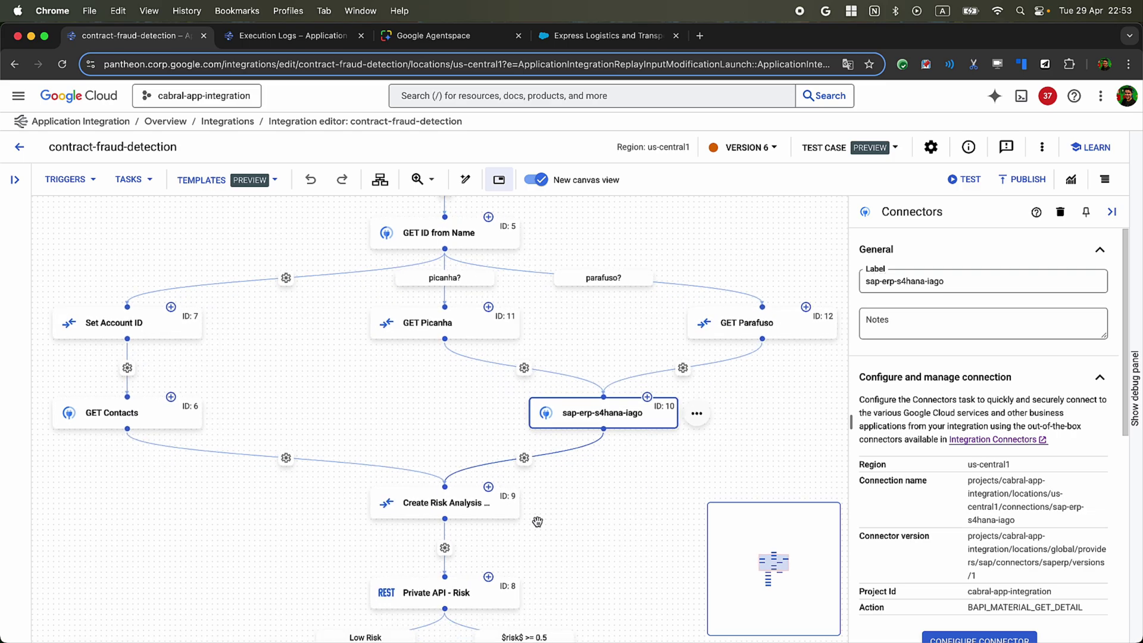
pyautogui.click(473, 512)
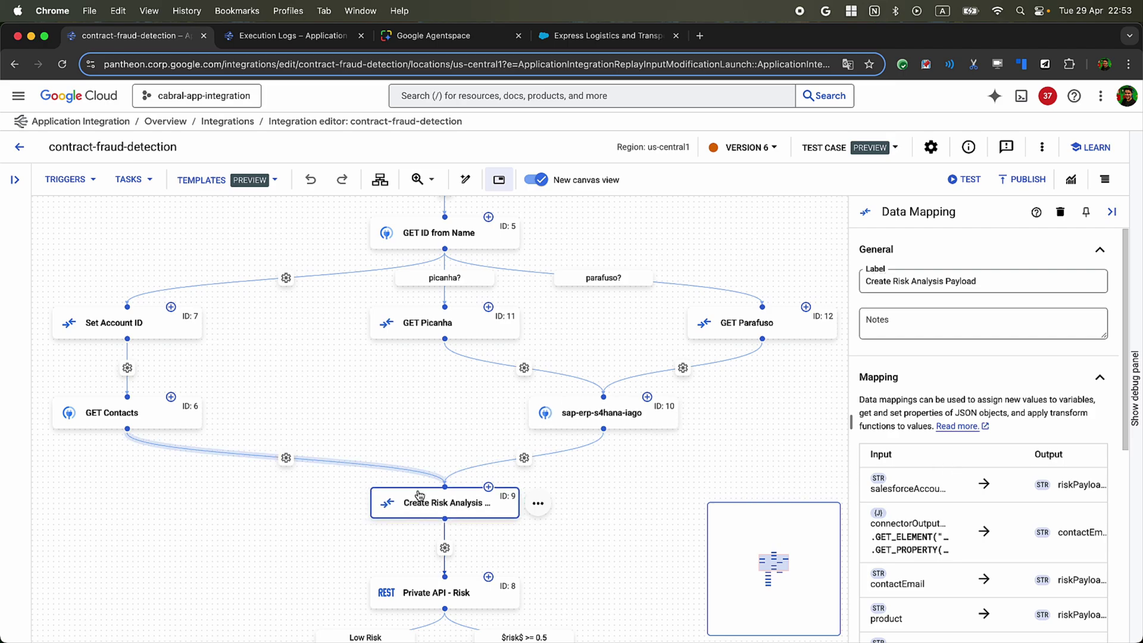
pyautogui.scroll(-6, 933, 458)
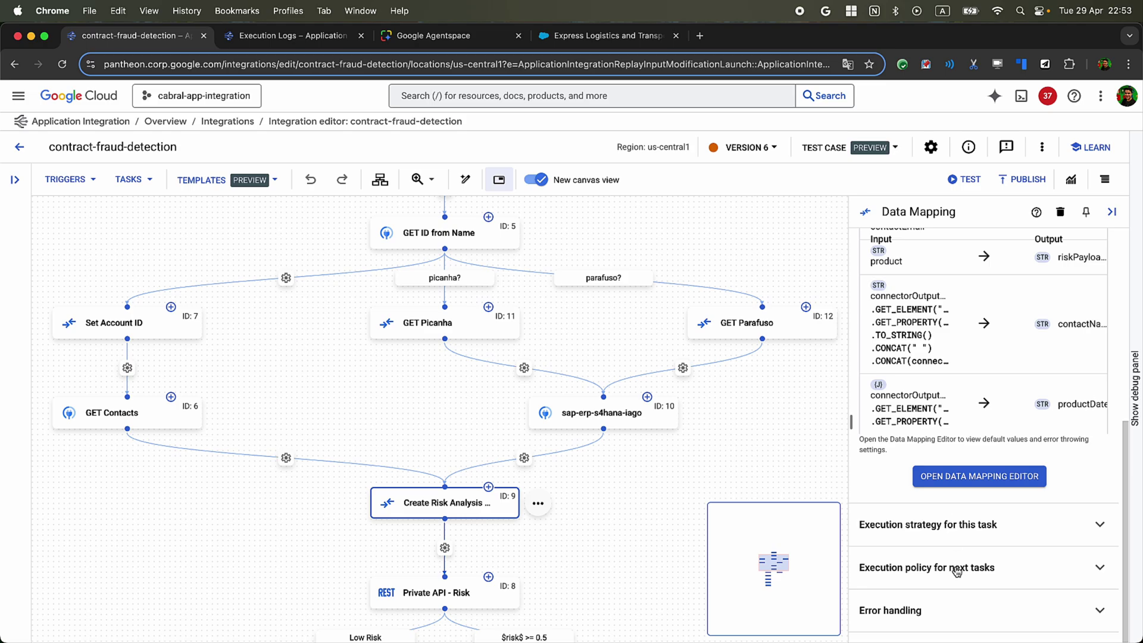
pyautogui.click(958, 527)
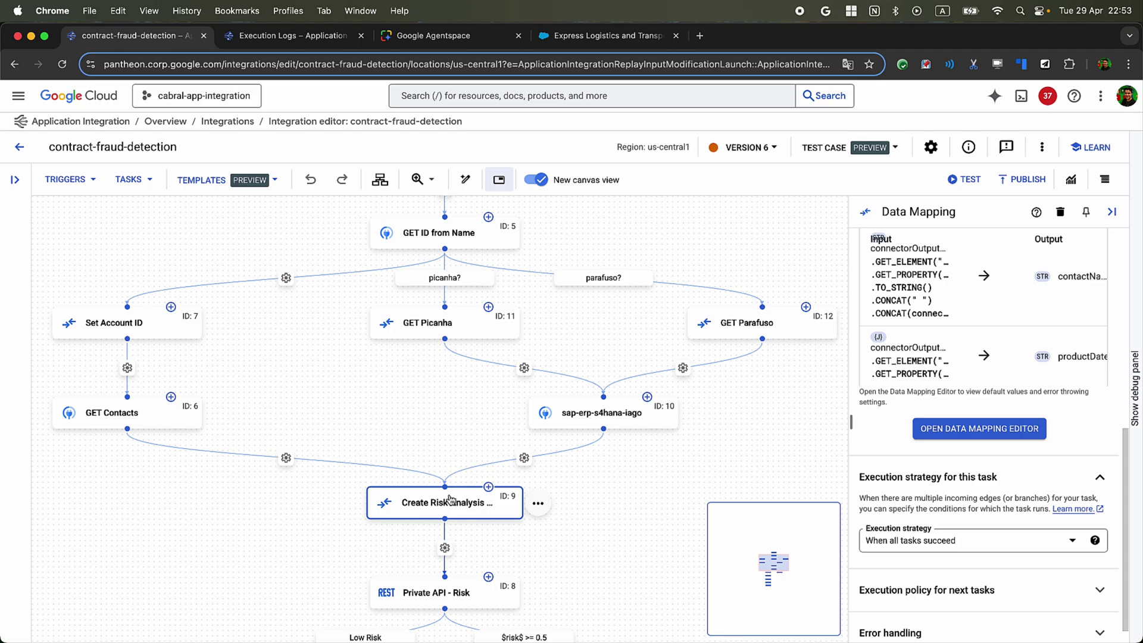
# - Examine the Private API - Risk task's input settings, including its endpoint URL, HTTP method and request body
pyautogui.scroll(-5, 450, 499)
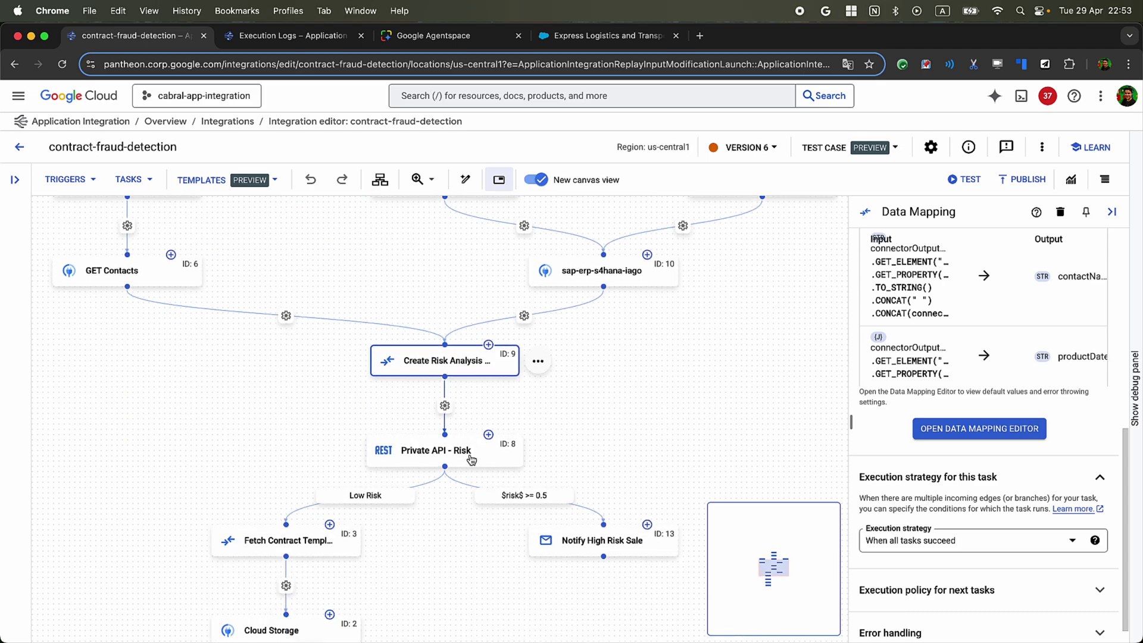
pyautogui.click(471, 460)
pyautogui.scroll(3, 1007, 352)
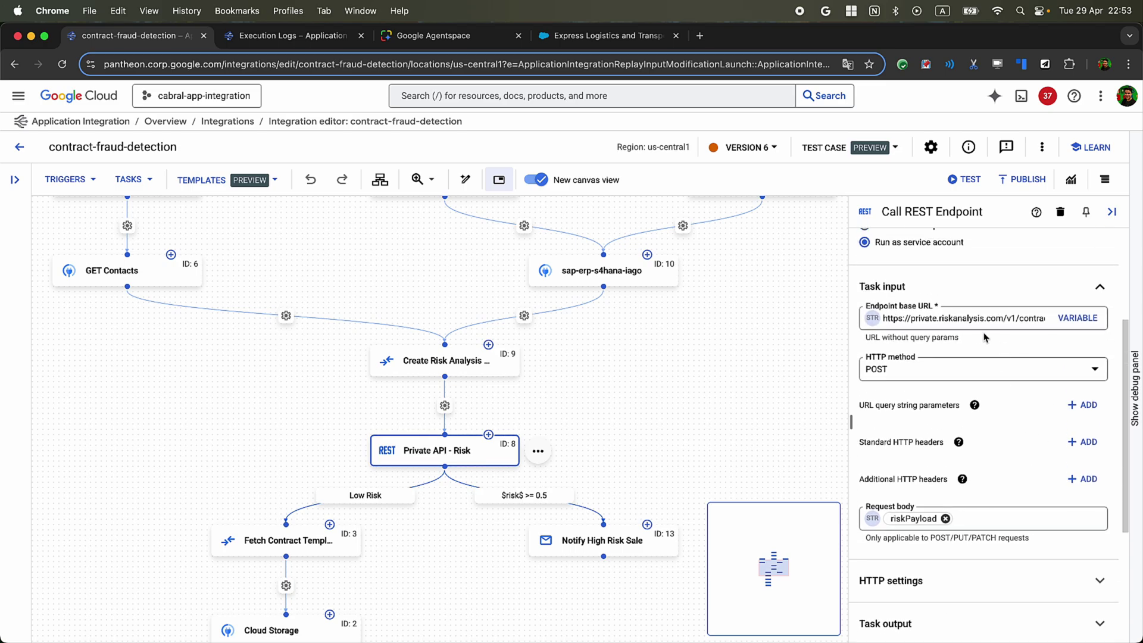
pyautogui.scroll(-1, 915, 329)
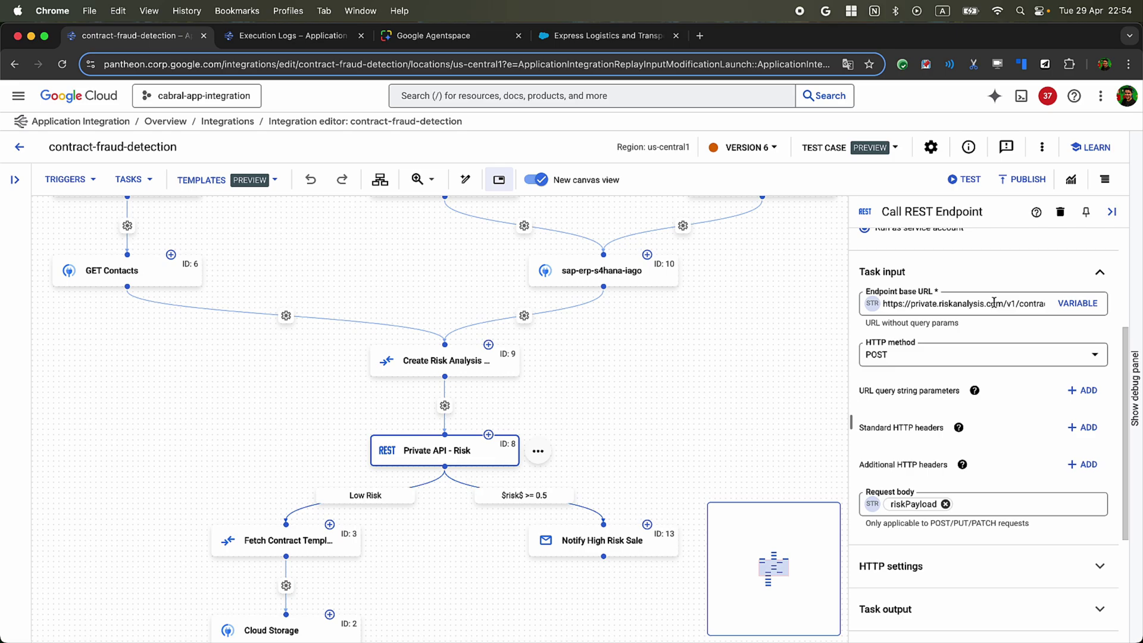
# - Review the Create Risk Analysis Payload task's input-to-output mapping table again
pyautogui.click(454, 364)
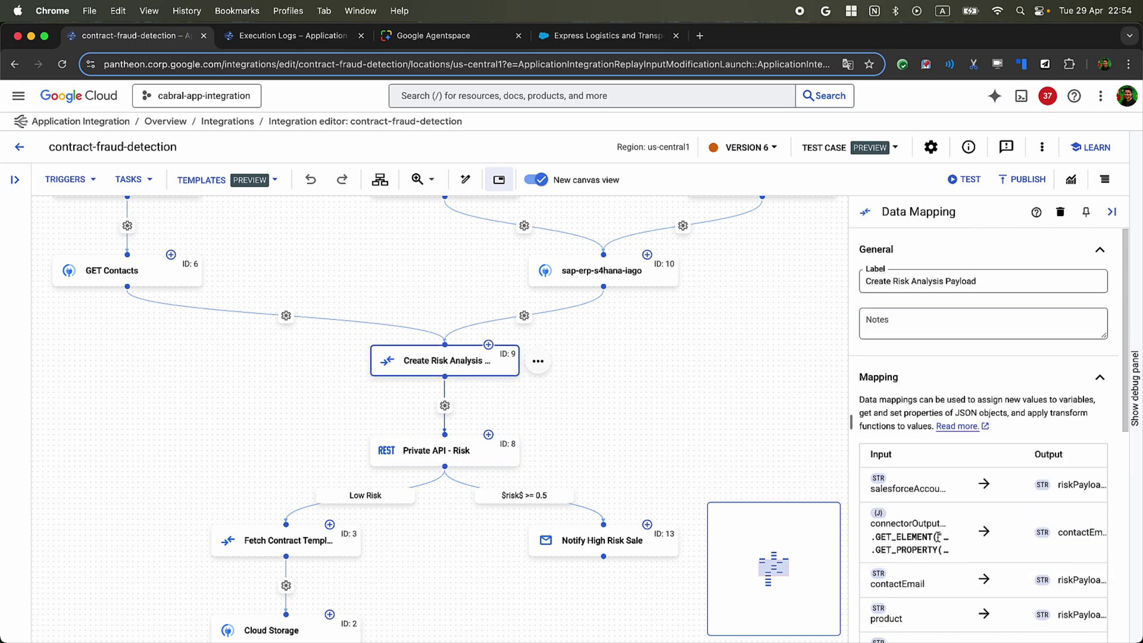
pyautogui.scroll(-3, 953, 512)
pyautogui.scroll(-2, 922, 478)
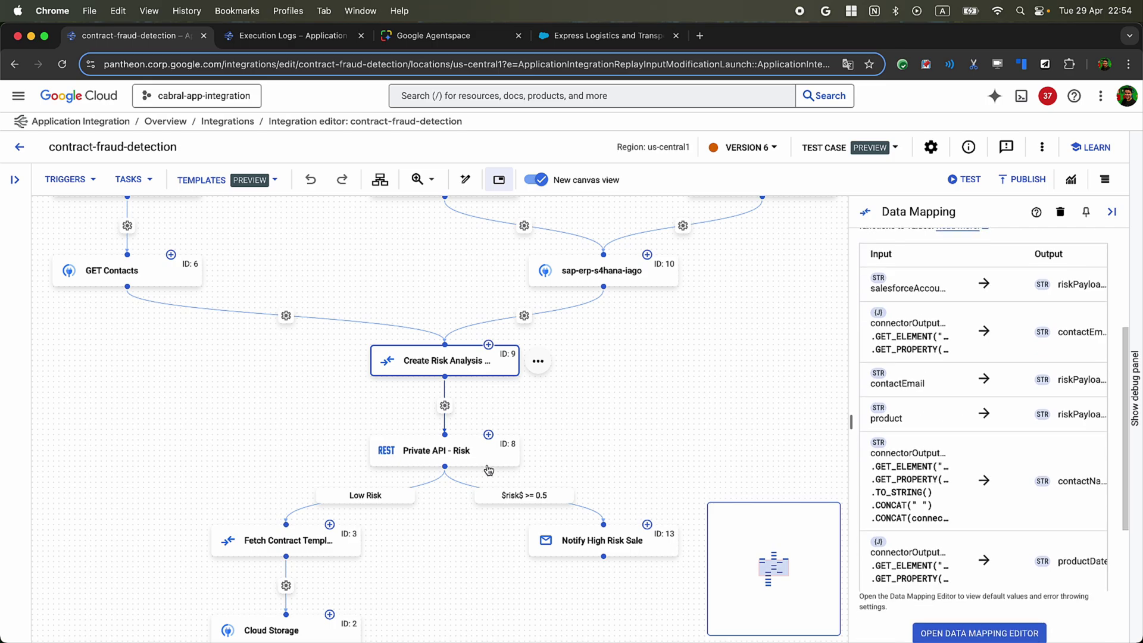
# - Examine the condition on the Low Risk edge below the Private API - Risk task
pyautogui.scroll(-2, 491, 468)
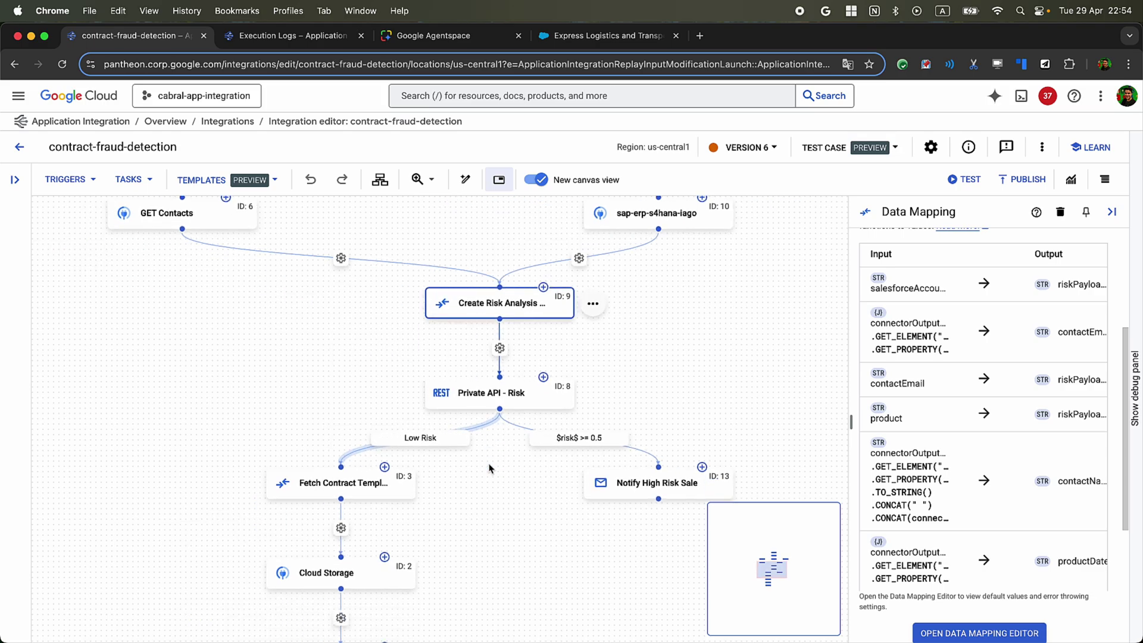
pyautogui.scroll(-1, 490, 468)
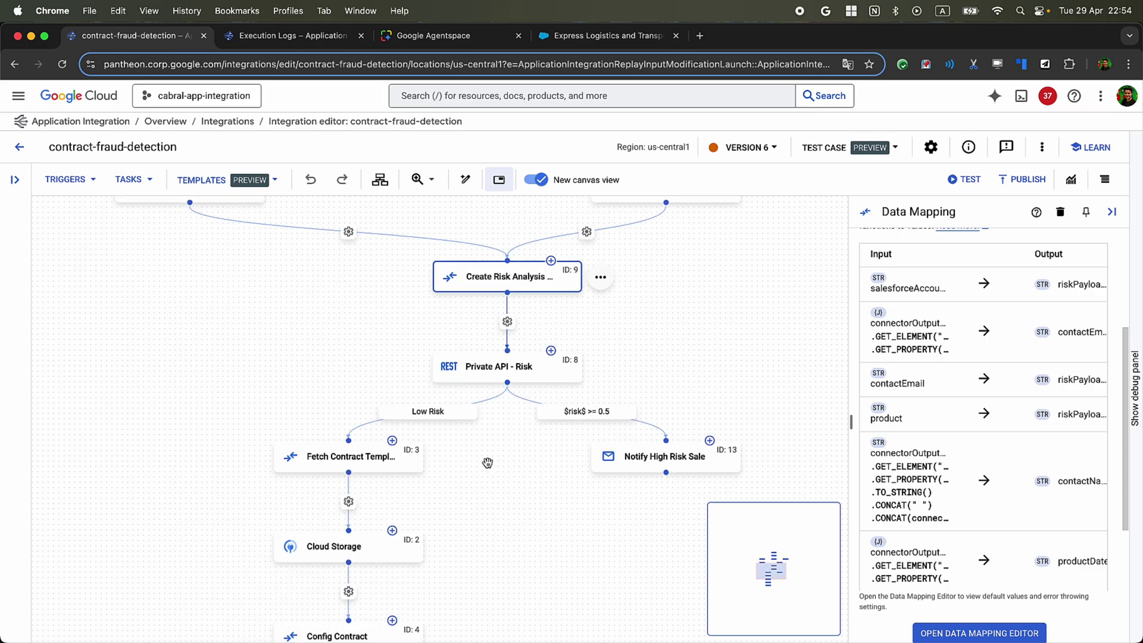
pyautogui.click(453, 419)
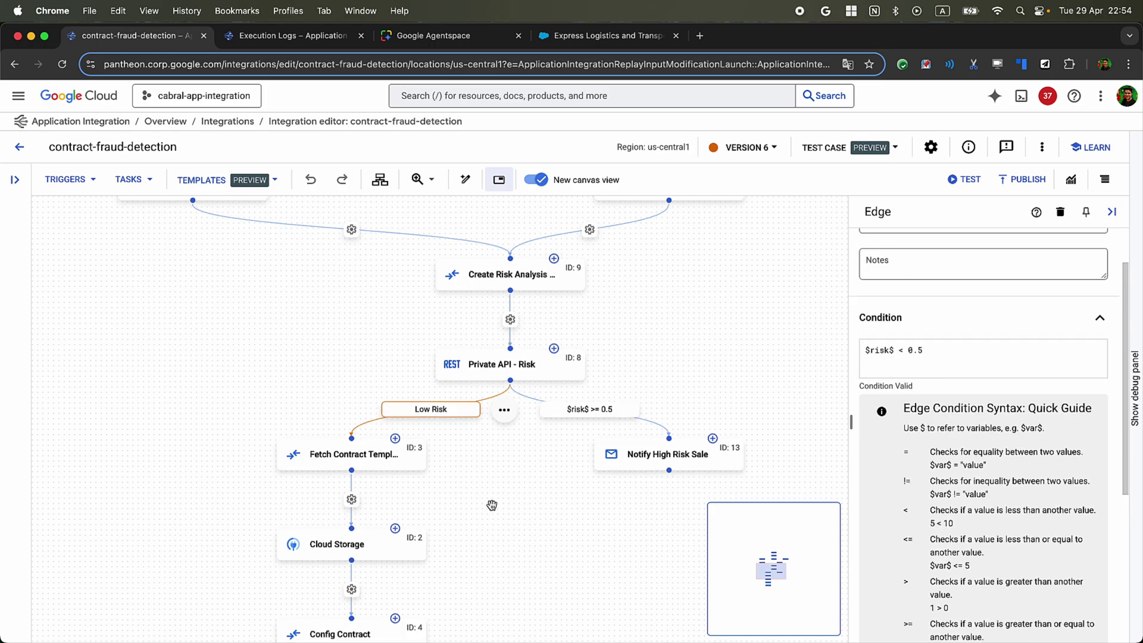
# - Inspect the Config Contract task's full mappings in the data mapping editor, then return to the integration canvas
pyautogui.scroll(-4, 359, 379)
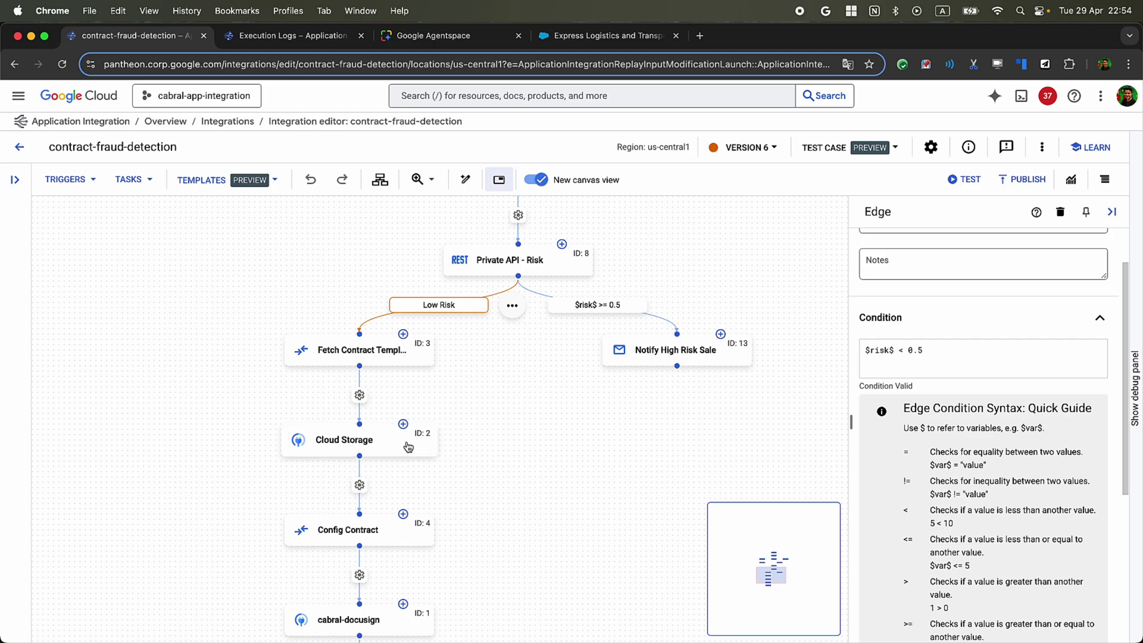
pyautogui.scroll(-6, 408, 446)
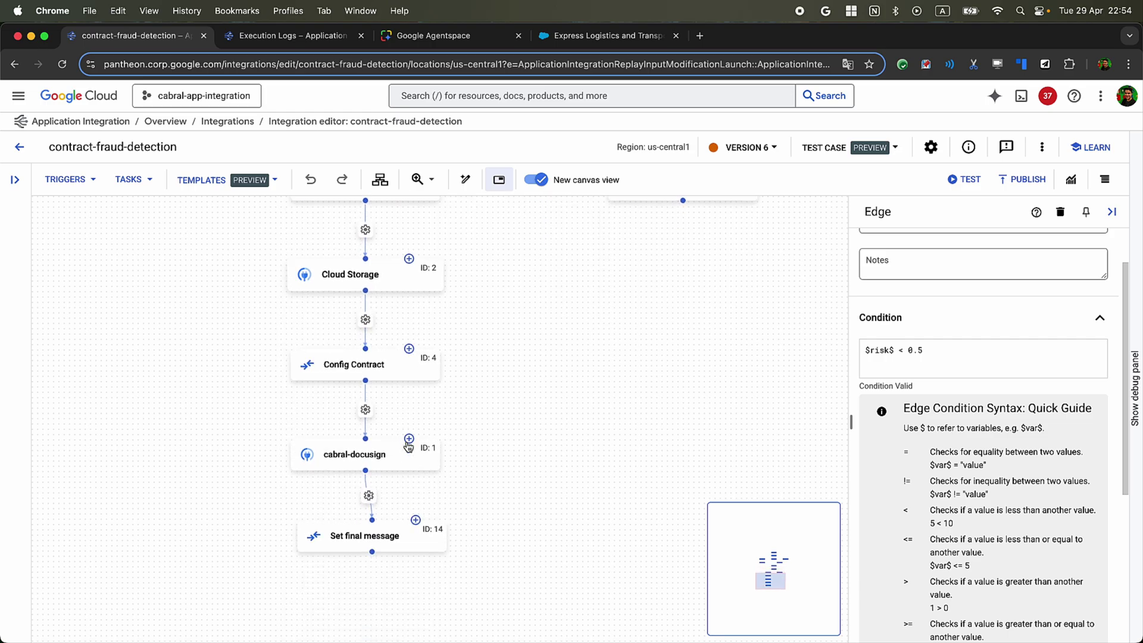
pyautogui.click(400, 373)
pyautogui.scroll(-5, 985, 536)
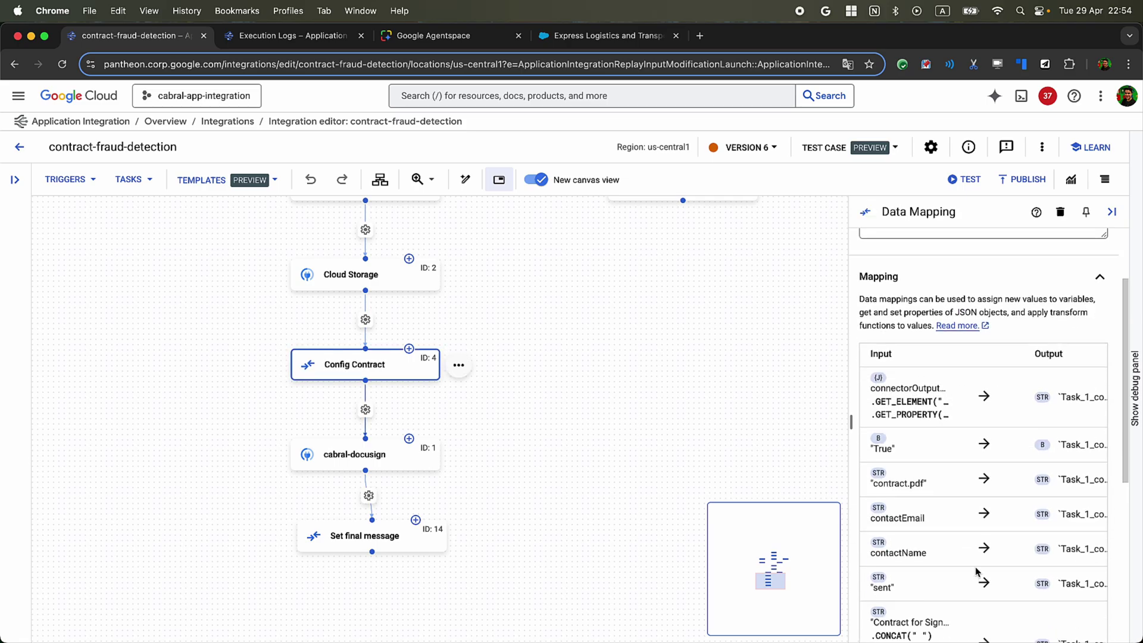
pyautogui.scroll(-4, 984, 599)
pyautogui.click(978, 541)
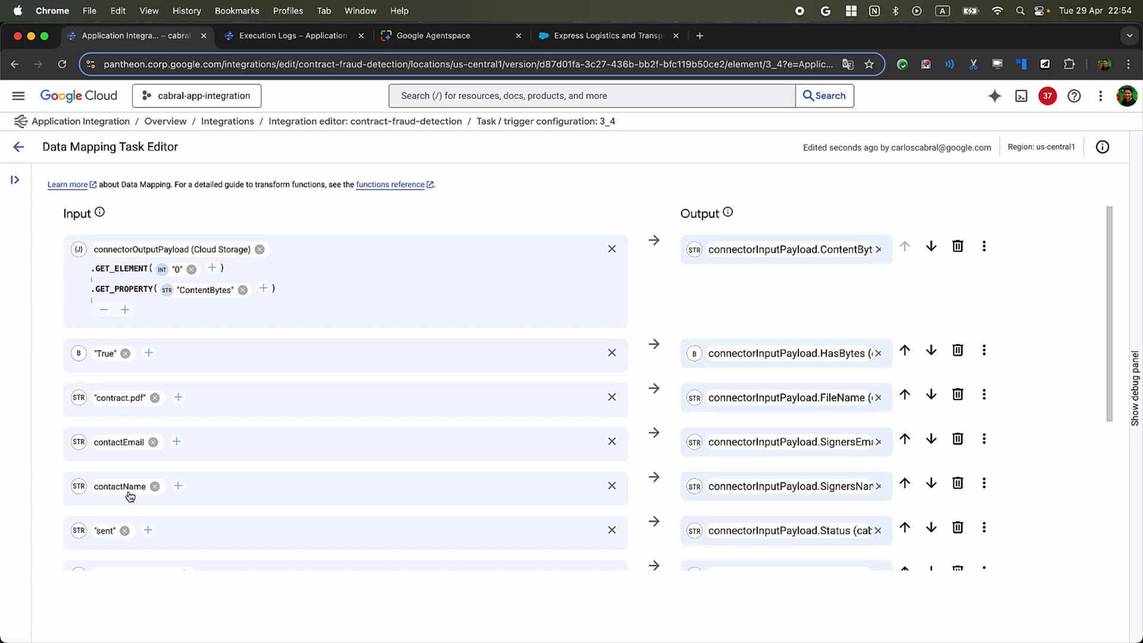
pyautogui.scroll(-3, 410, 459)
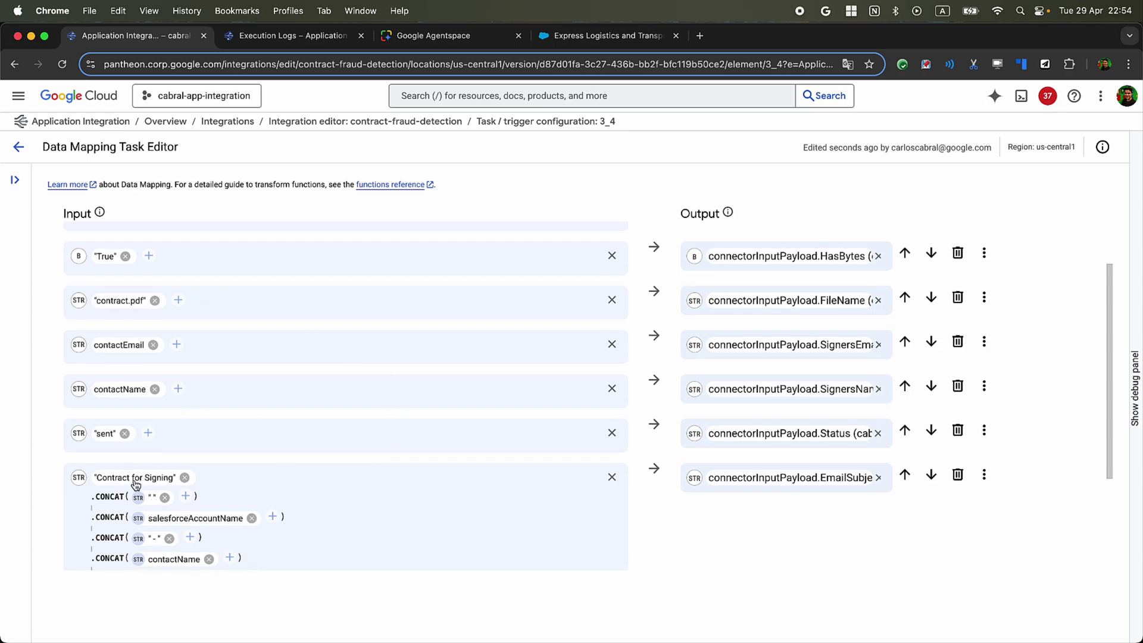
pyautogui.scroll(3, 179, 429)
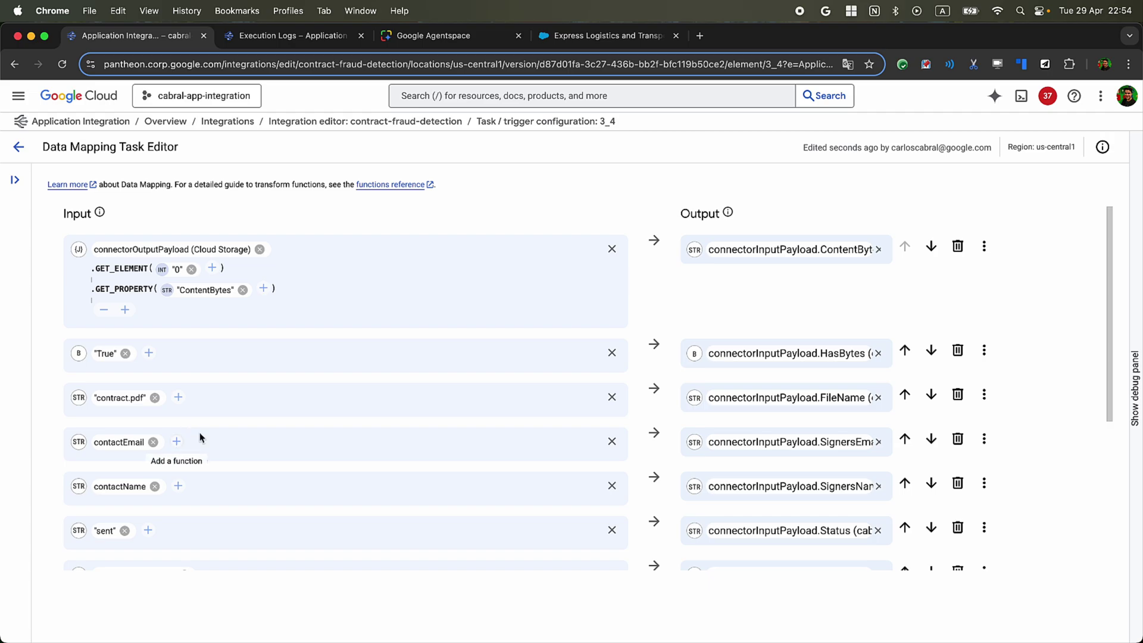
pyautogui.click(19, 148)
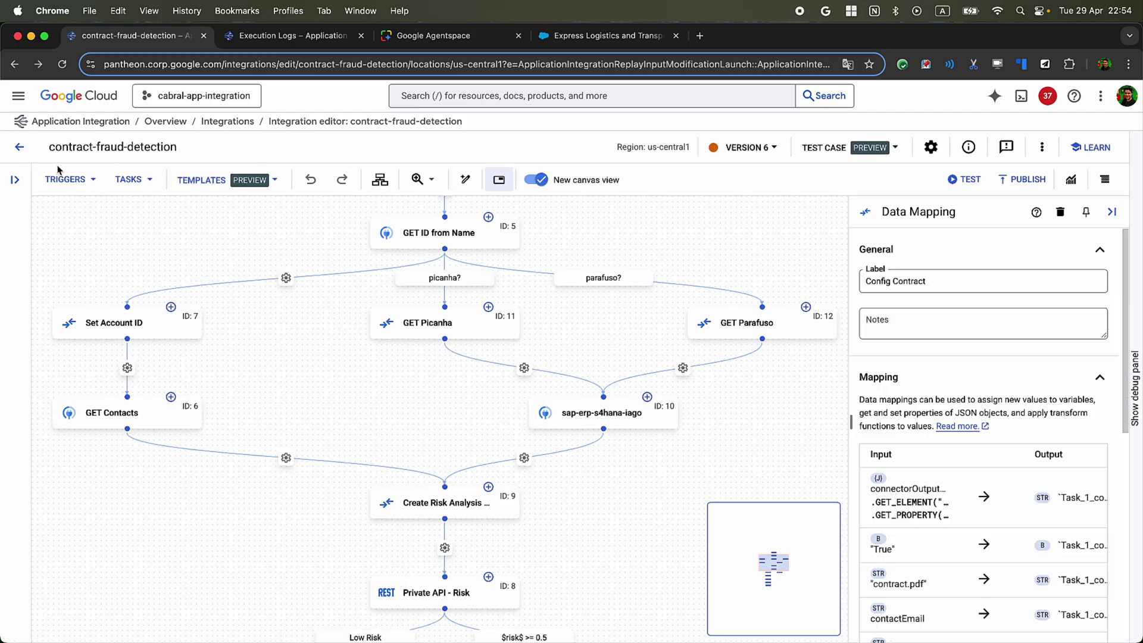
# - Review the cabral-docusign task's connection details and configured action below the Config Contract task
pyautogui.rightClick(596, 529)
pyautogui.click(521, 526)
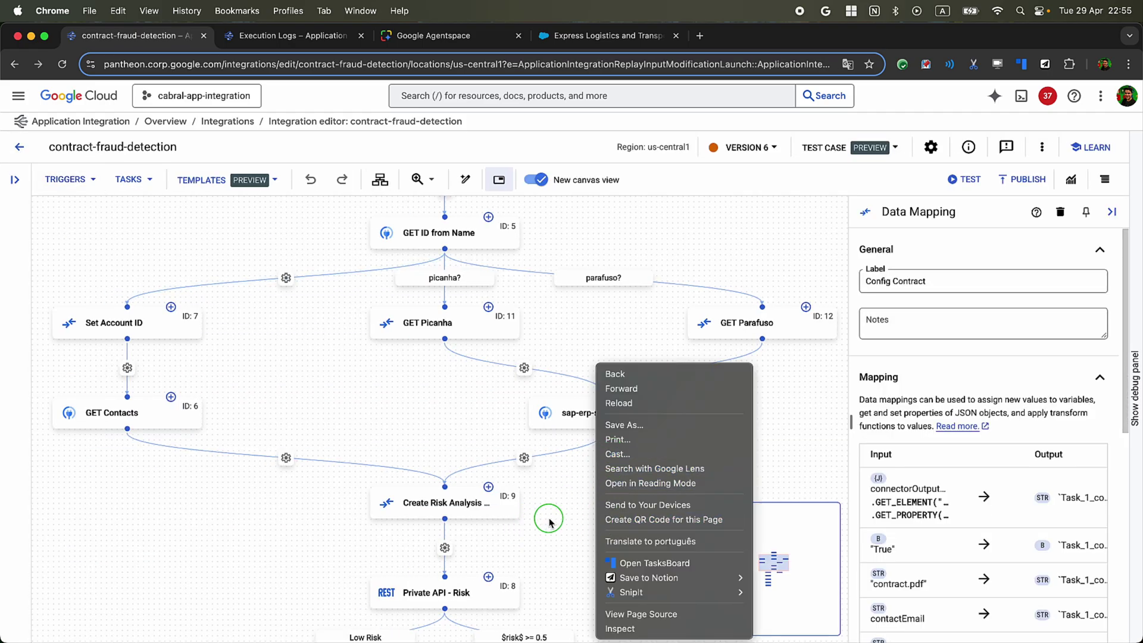
pyautogui.moveTo(583, 529); pyautogui.dragTo(586, 424)
pyautogui.scroll(-7, 586, 427)
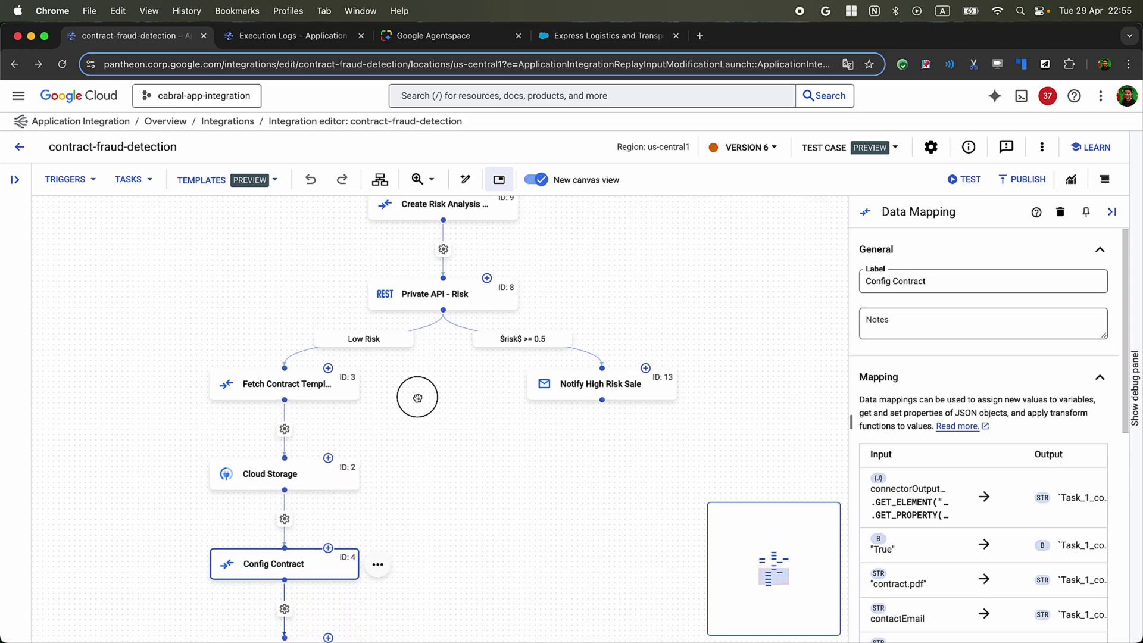
pyautogui.click(279, 535)
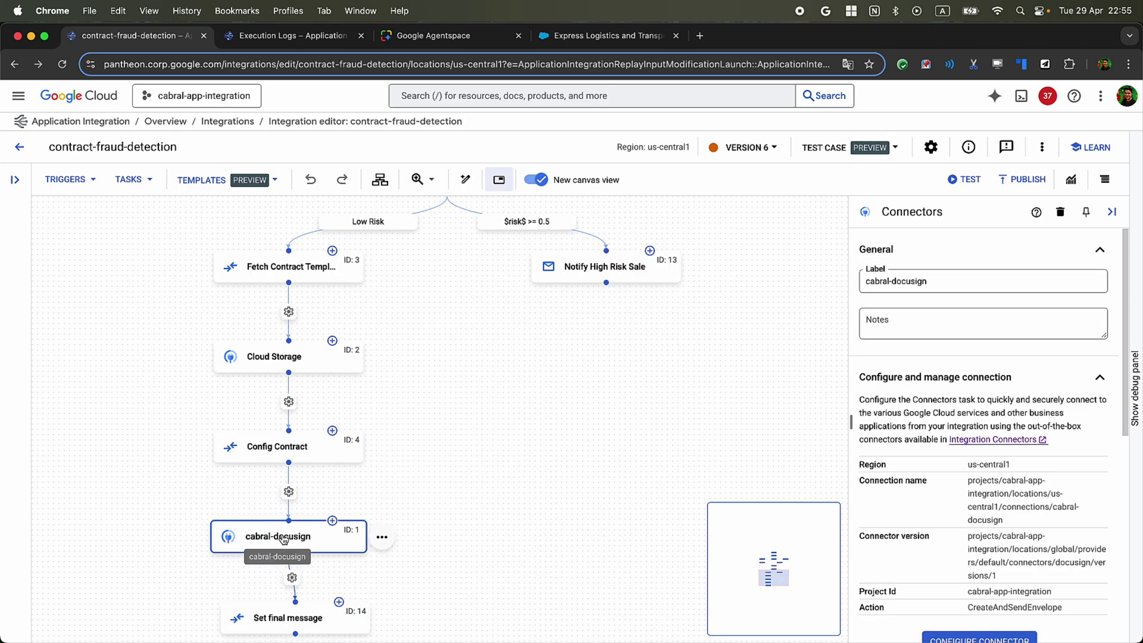
pyautogui.scroll(-2, 1032, 583)
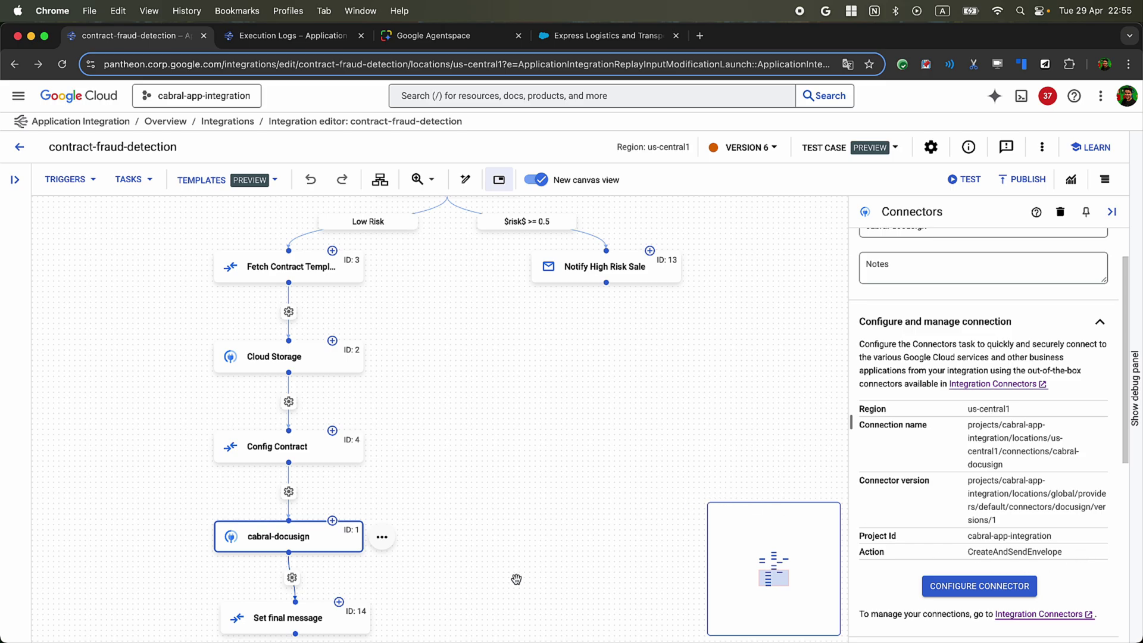
# - Review the data mapping of the Set final message task at the end of the low-risk branch
pyautogui.scroll(-1, 321, 546)
pyautogui.click(321, 546)
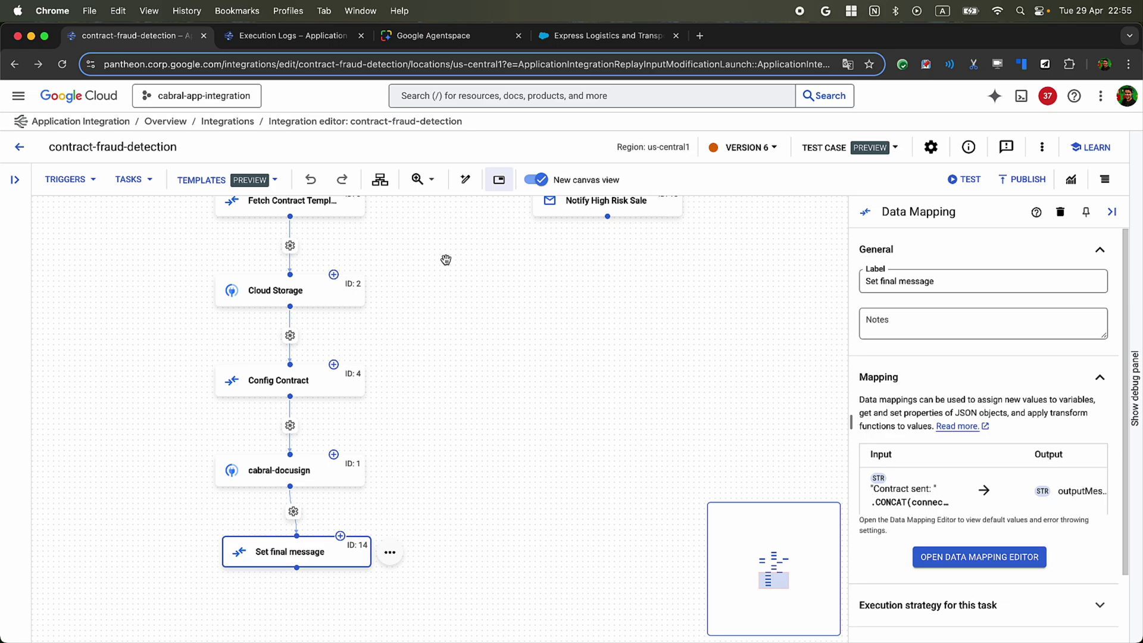
# - Review the Notify High Risk Sale task's recipients, subject and plain-text body on the high-risk branch
pyautogui.moveTo(457, 258); pyautogui.dragTo(511, 411)
pyautogui.rightClick(549, 406)
pyautogui.click(480, 430)
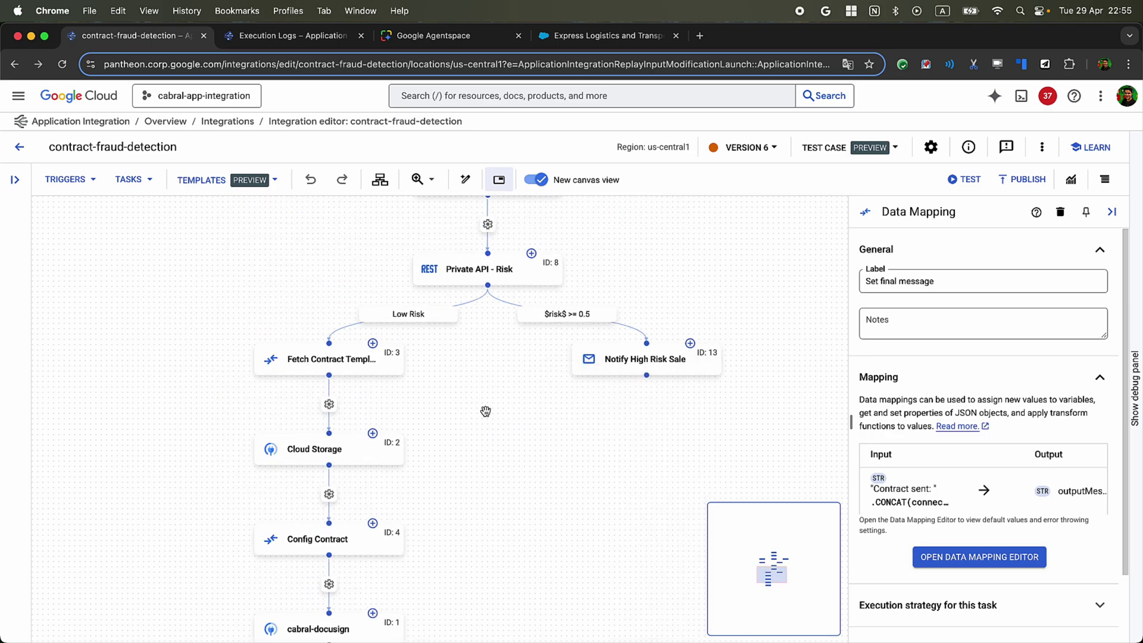
pyautogui.click(625, 360)
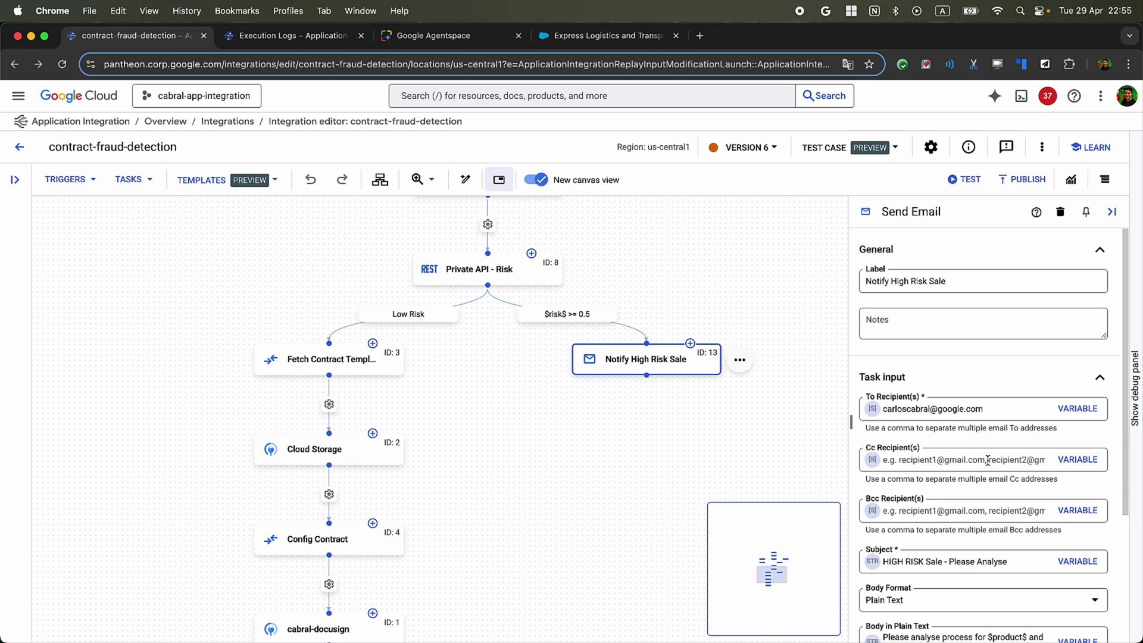
pyautogui.scroll(-2, 963, 478)
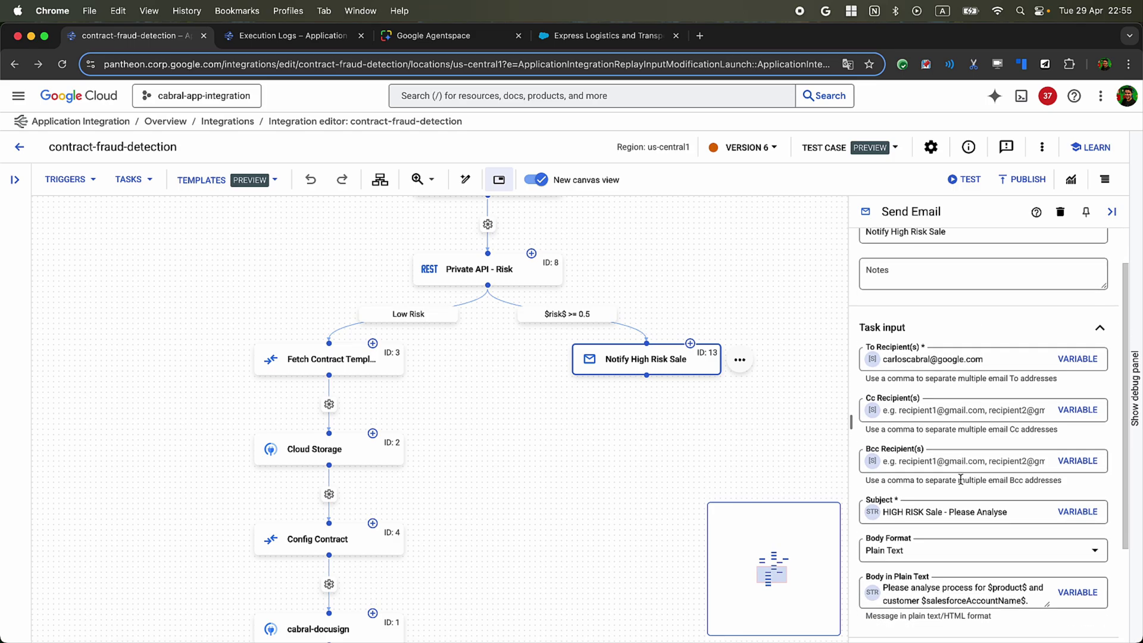
# - Examine the Private API - Risk task's request body, execution strategy and execution policy for next tasks
pyautogui.moveTo(734, 309); pyautogui.dragTo(769, 448)
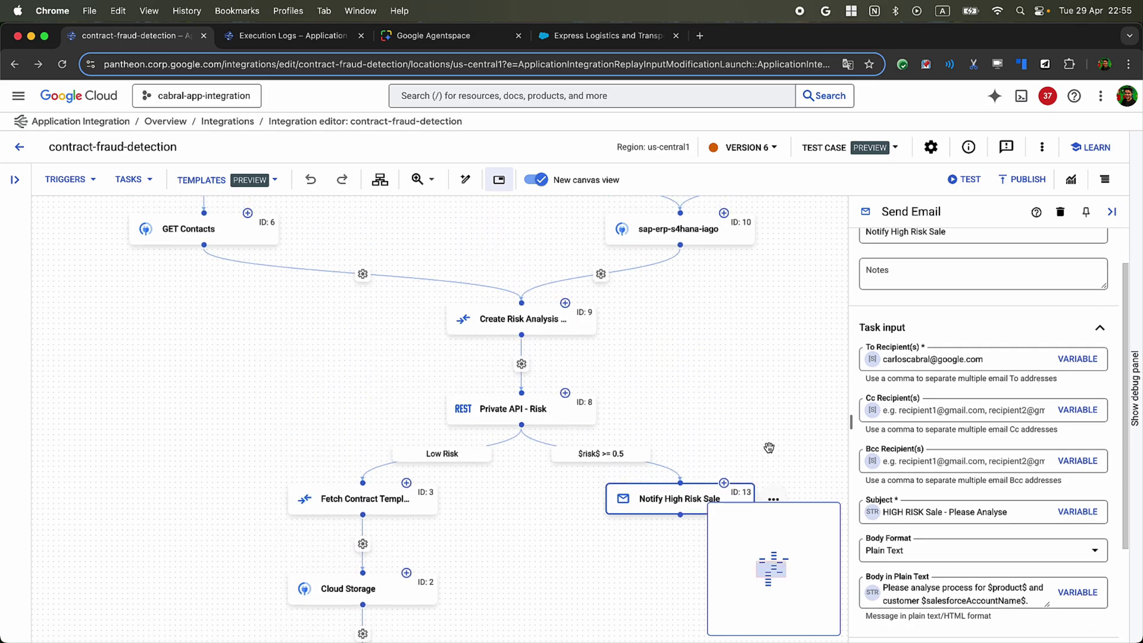
pyautogui.moveTo(776, 372); pyautogui.dragTo(752, 400)
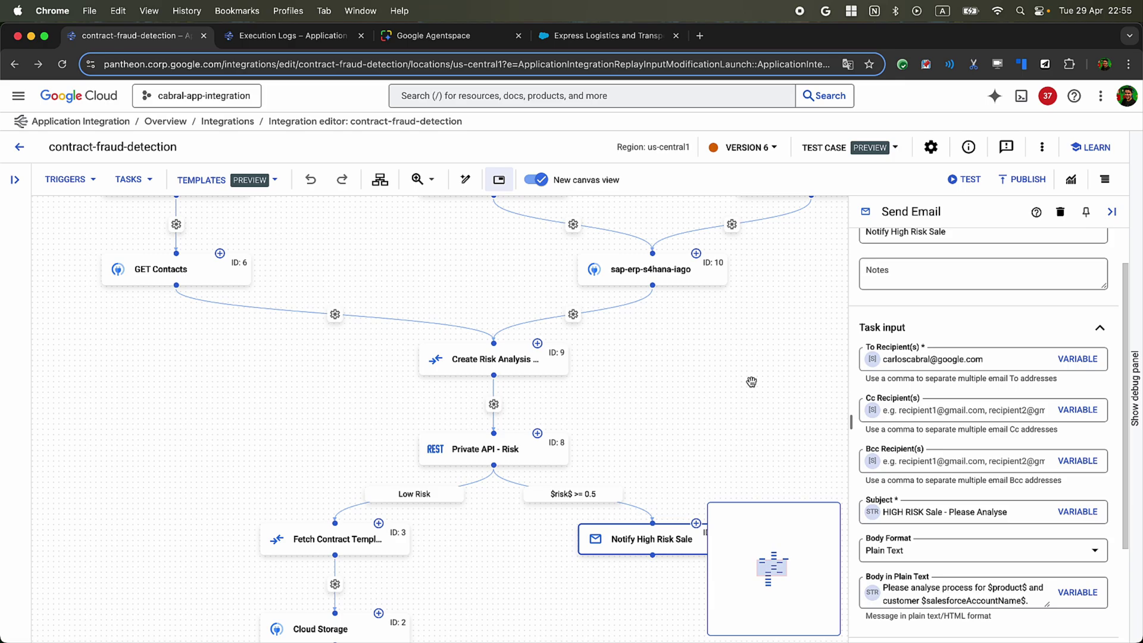
pyautogui.moveTo(667, 426); pyautogui.dragTo(592, 399)
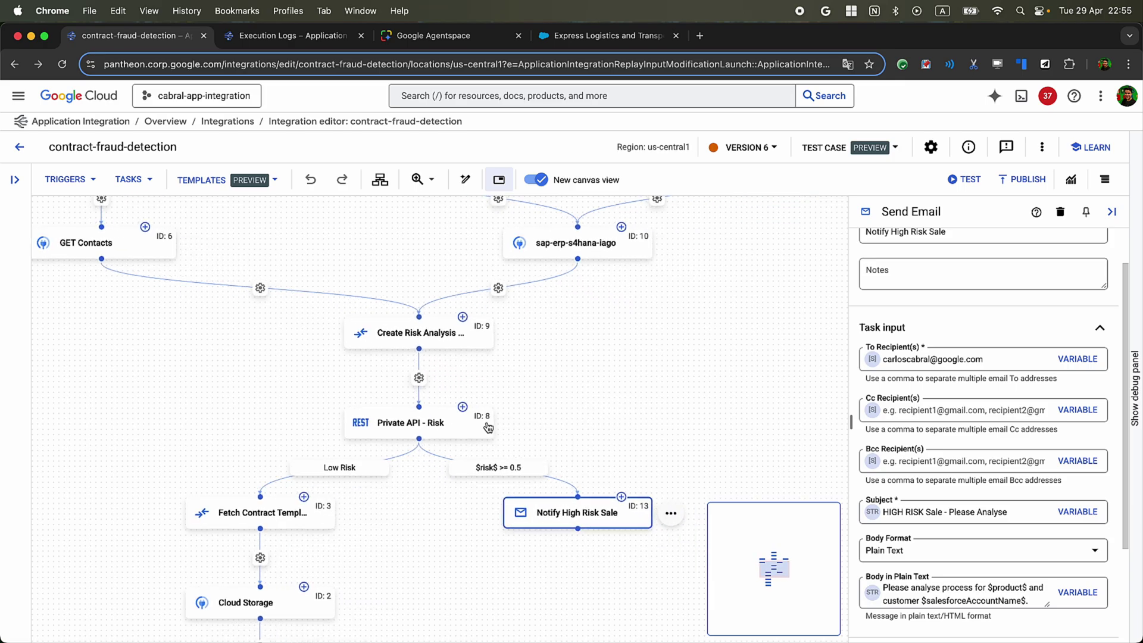
pyautogui.click(483, 427)
pyautogui.scroll(-4, 921, 493)
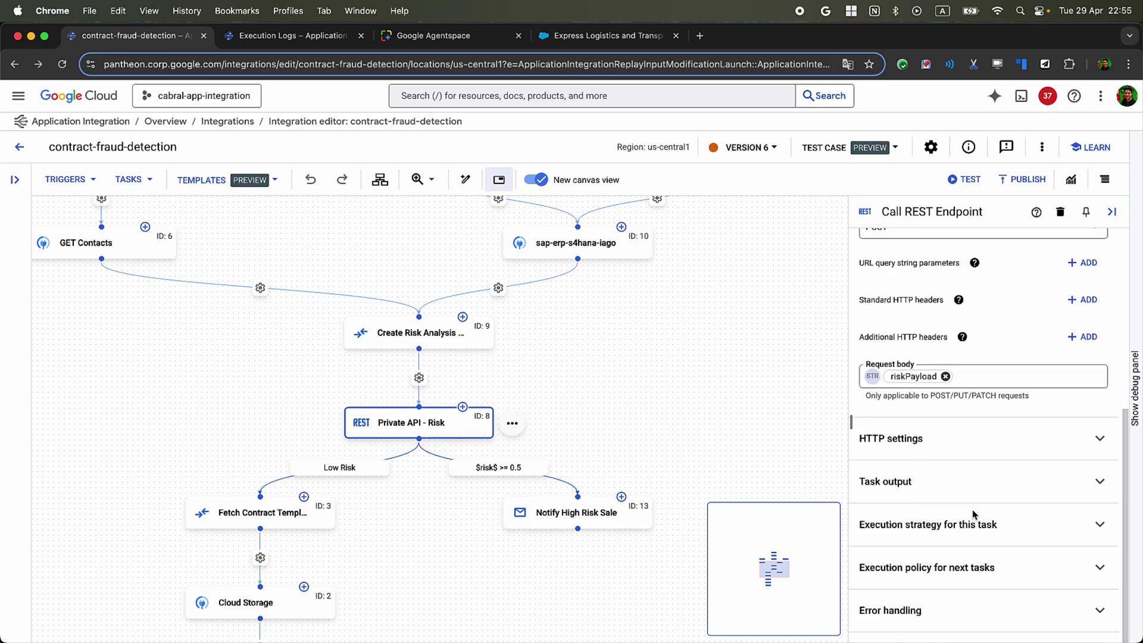
pyautogui.click(963, 527)
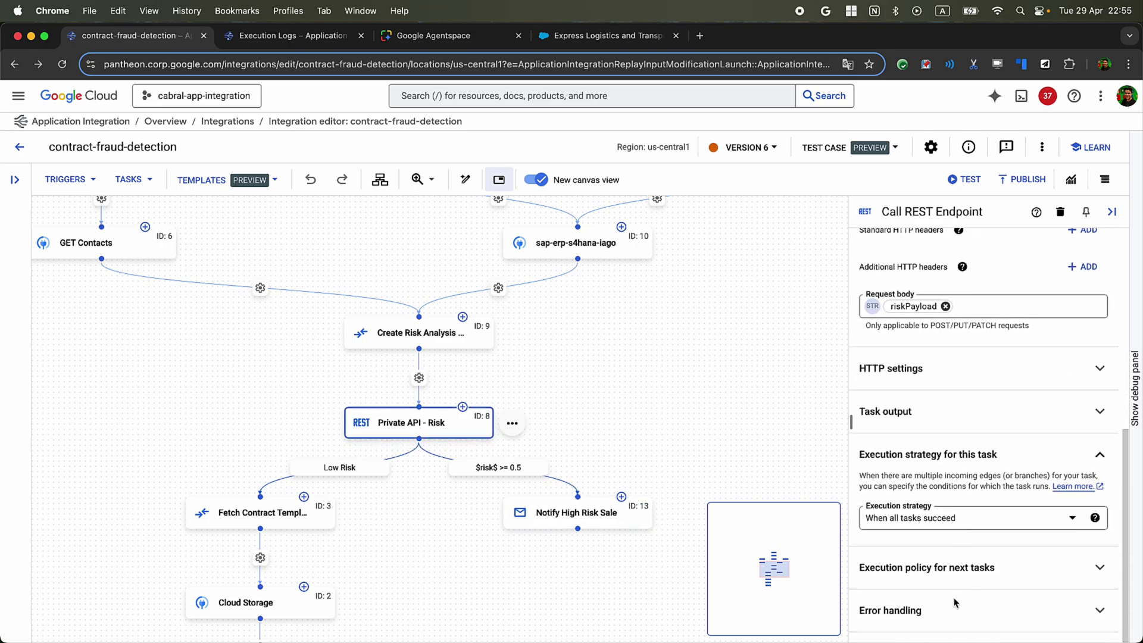
pyautogui.click(963, 585)
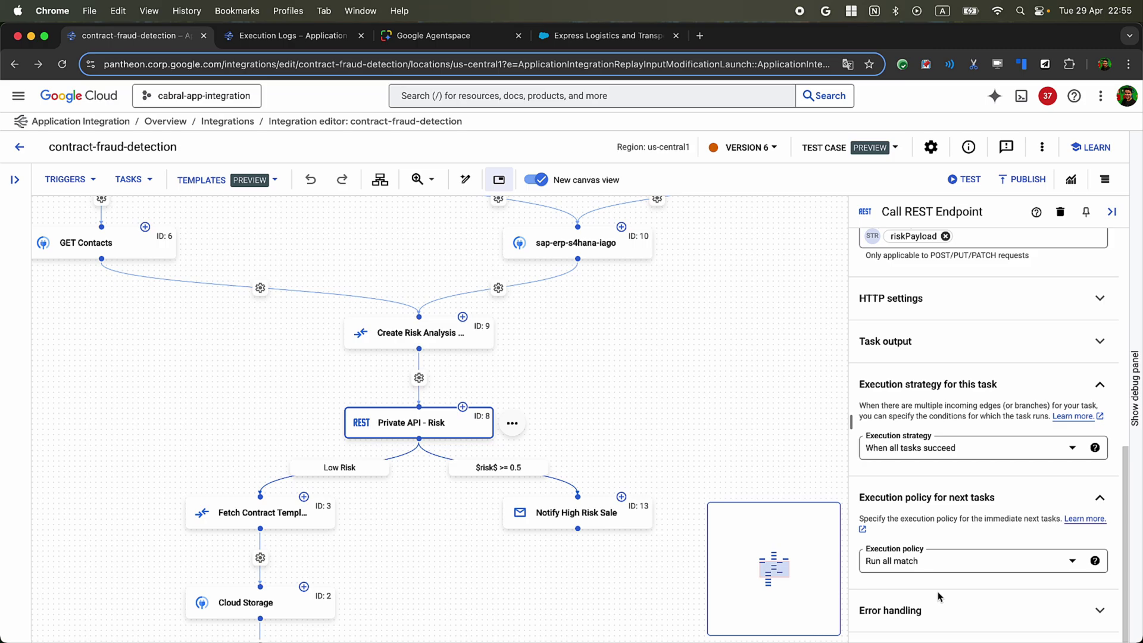
# - Examine the Private API - Risk task's error handling and the strategies available for its default failure policy, without changing the selection
pyautogui.rightClick(939, 596)
pyautogui.click(898, 611)
pyautogui.click(899, 610)
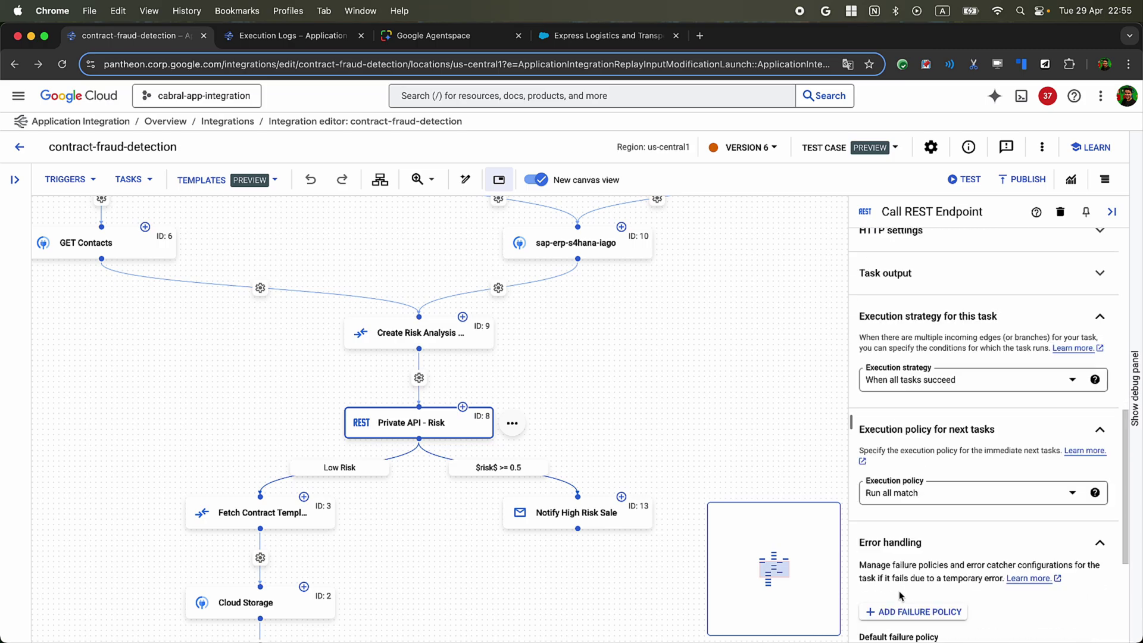
pyautogui.scroll(-3, 917, 587)
pyautogui.click(932, 540)
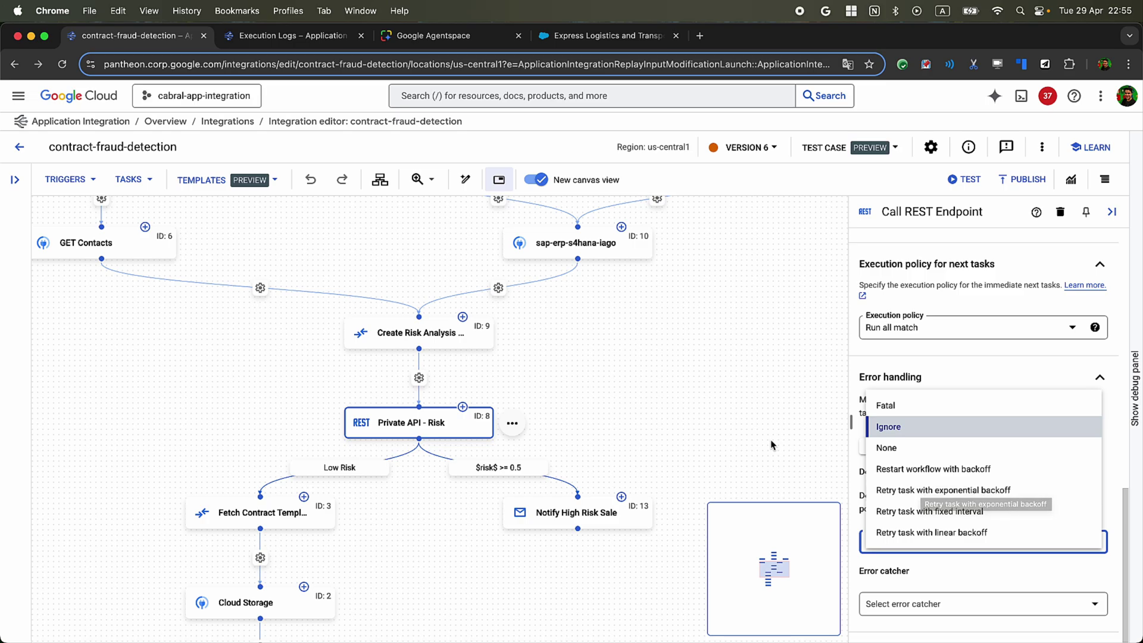
pyautogui.click(773, 408)
# - Select the GET Picanha task and review the picanha and parafuso branches below GET ID from Name
pyautogui.scroll(5, 768, 410)
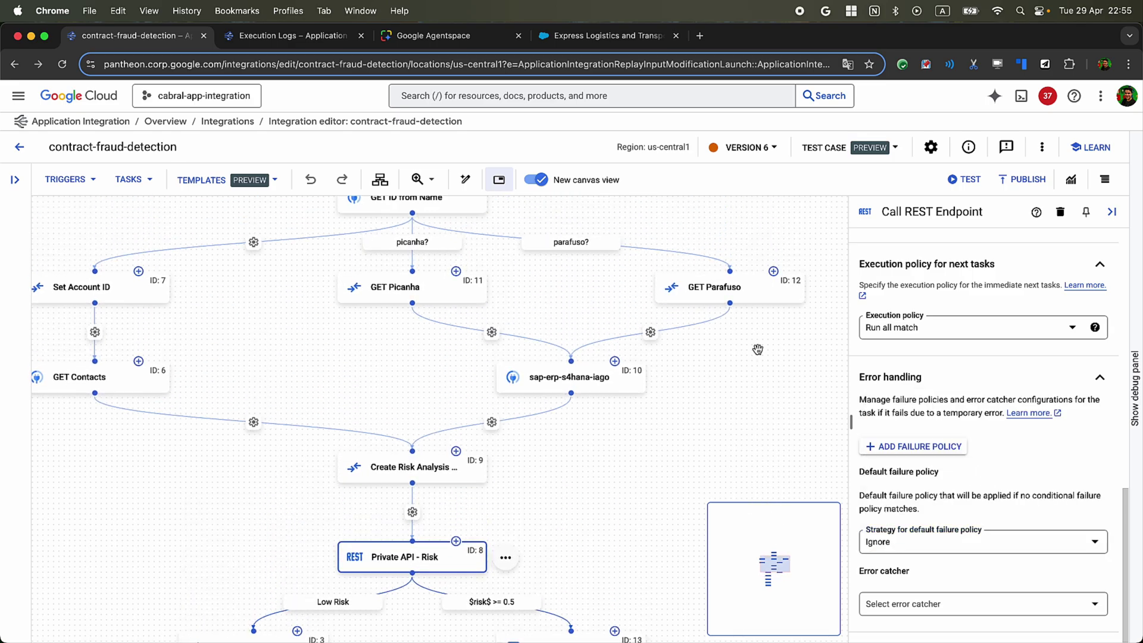
pyautogui.click(386, 290)
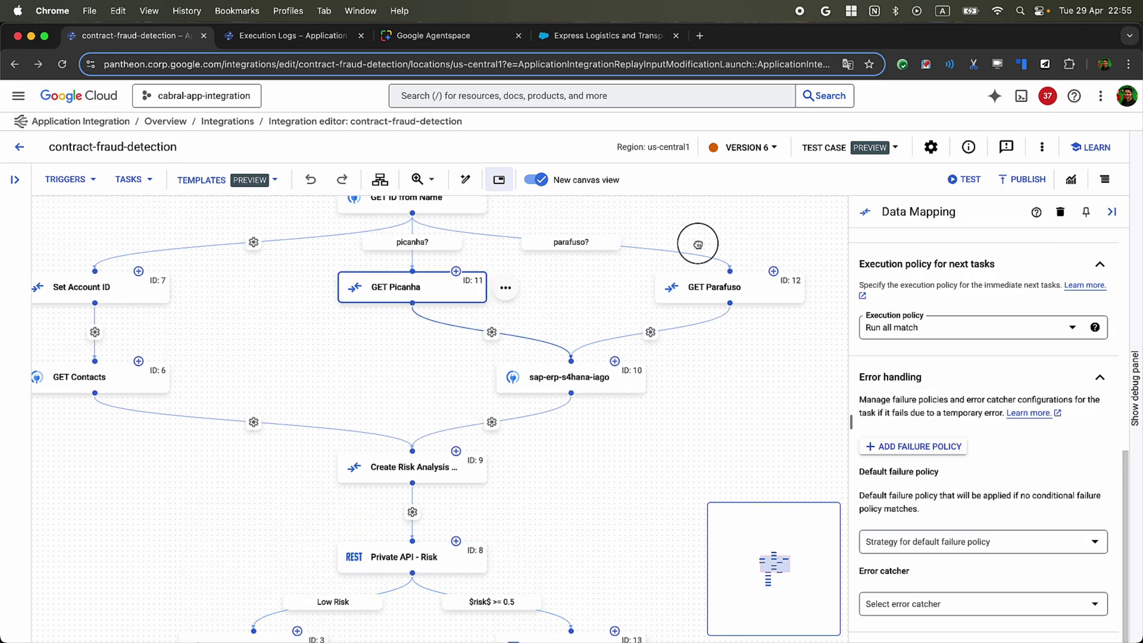
pyautogui.moveTo(694, 314); pyautogui.dragTo(778, 321)
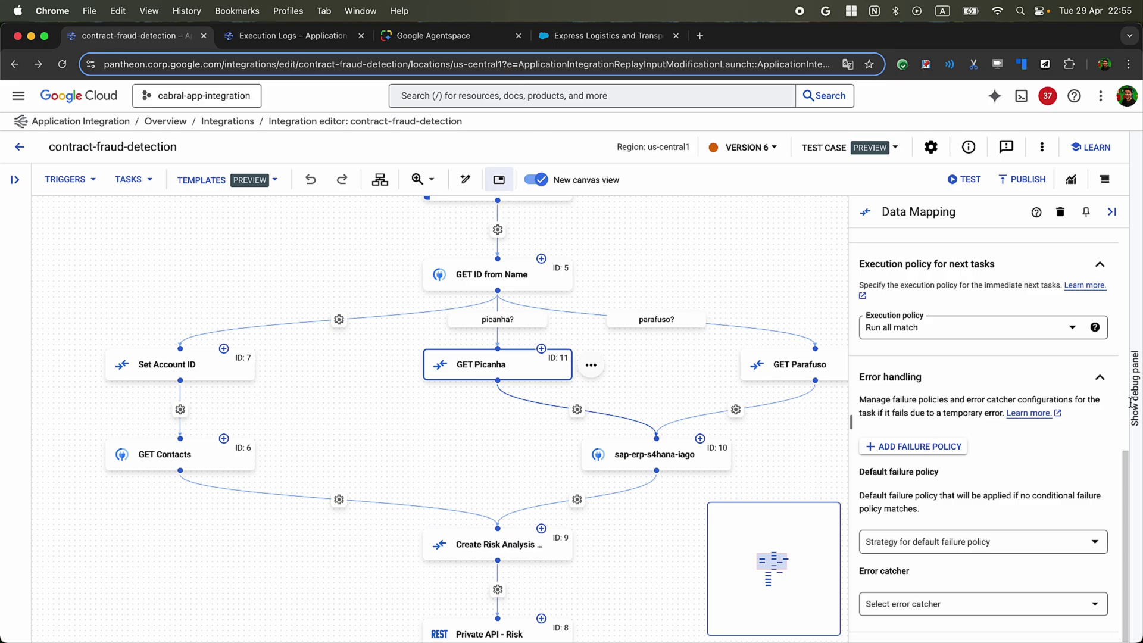
# - Switch to Google Agentspace and start a new conversation with the ADK-Contract Risk Analysis agent
pyautogui.click(452, 39)
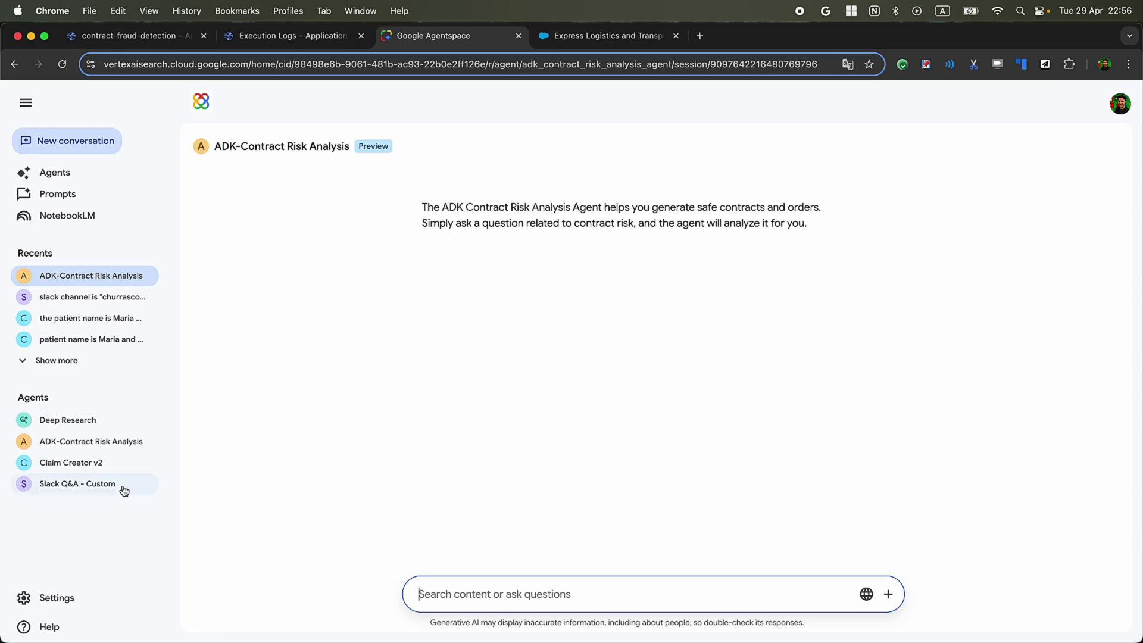
pyautogui.click(87, 443)
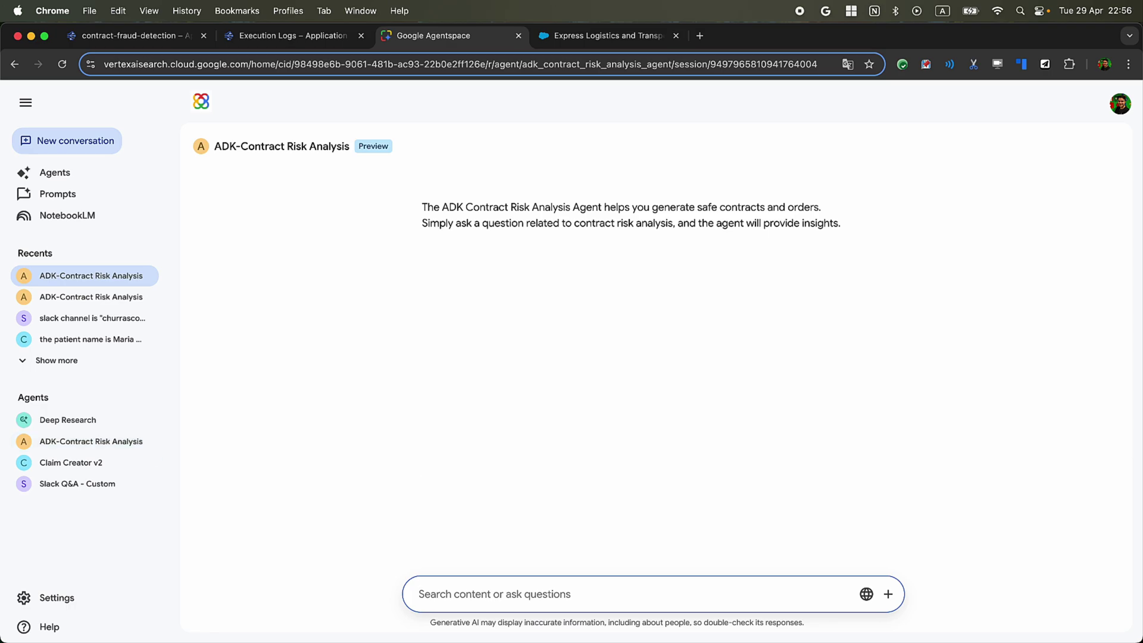
# - Draft the agent request "I'd like to create a contract for product picanha and customer "Express Logistics and Transport""
pyautogui.press('super+Tab')
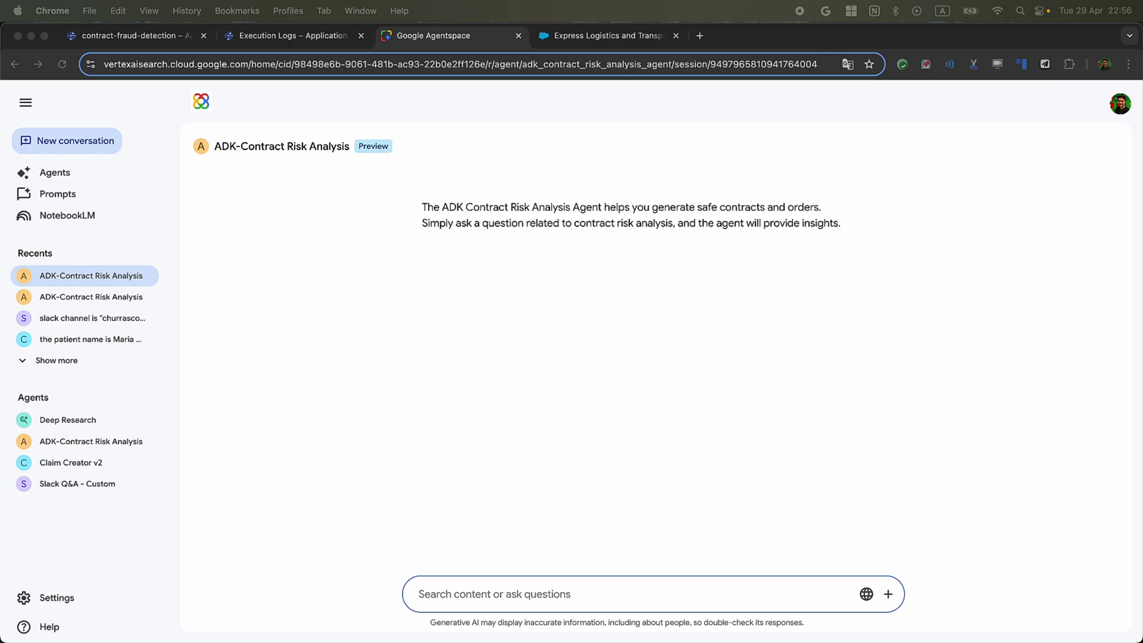
pyautogui.click(559, 598)
pyautogui.write('I\'d like to create a contract for product picanha and customer "Express Logistics and Transport"')
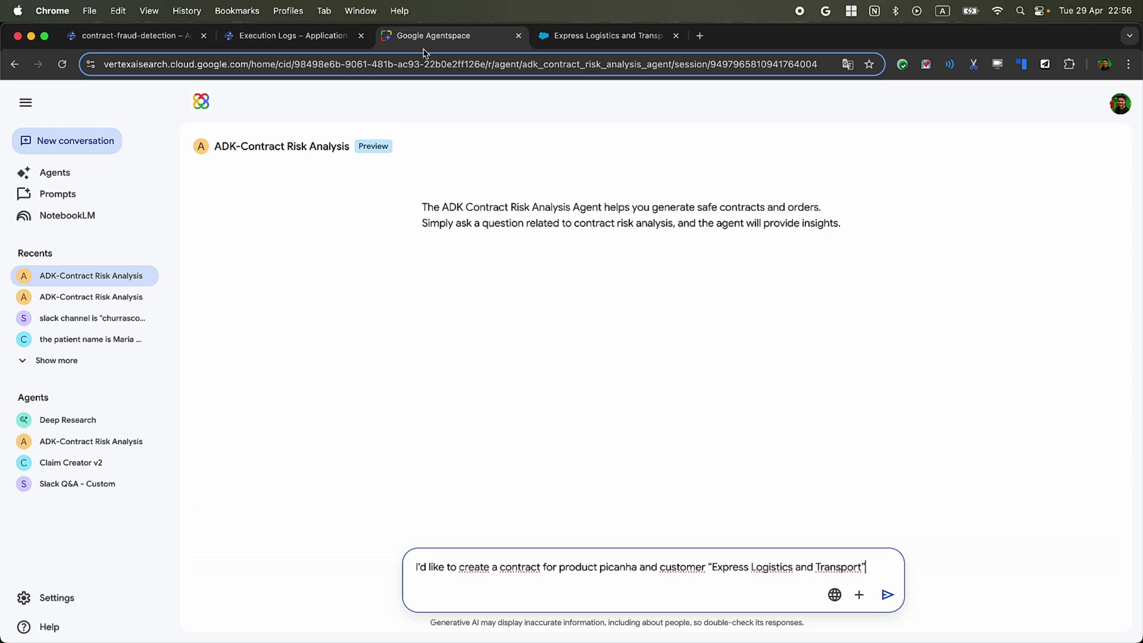
# - Check the Express Logistics and Transport account in Salesforce, then return to Agentspace and submit the drafted contract request
pyautogui.click(584, 37)
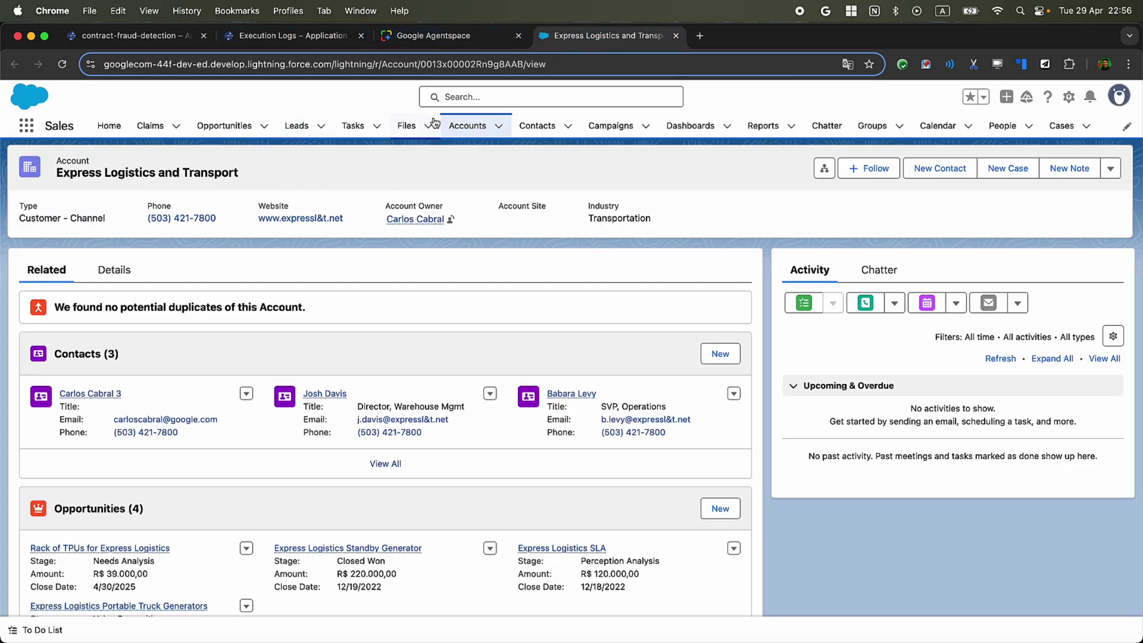
pyautogui.click(166, 41)
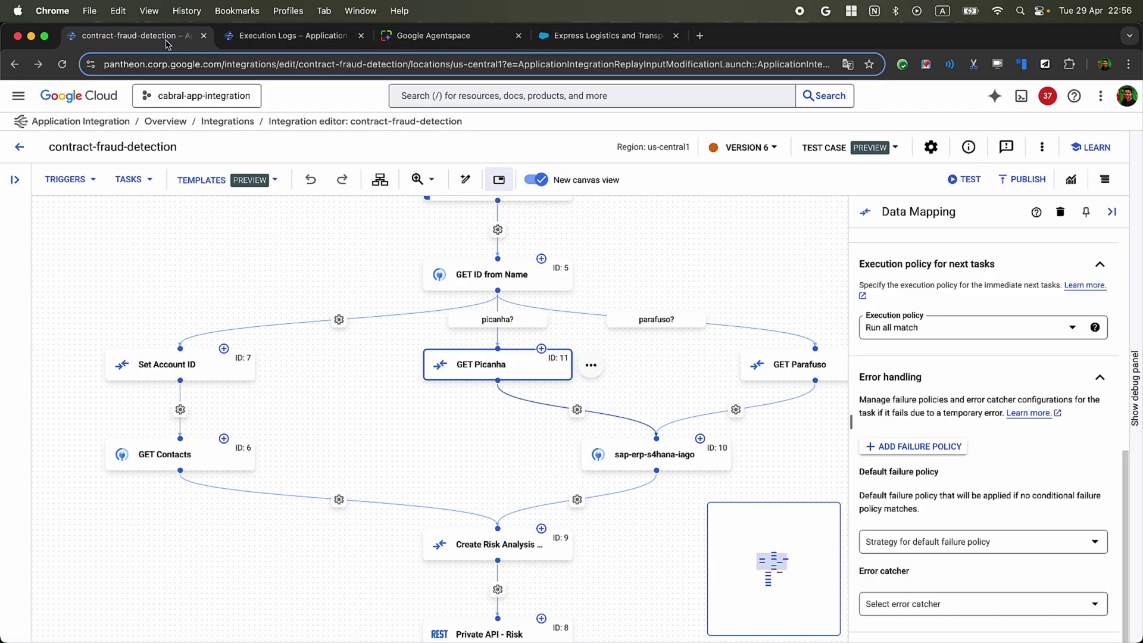
pyautogui.click(308, 37)
pyautogui.click(434, 37)
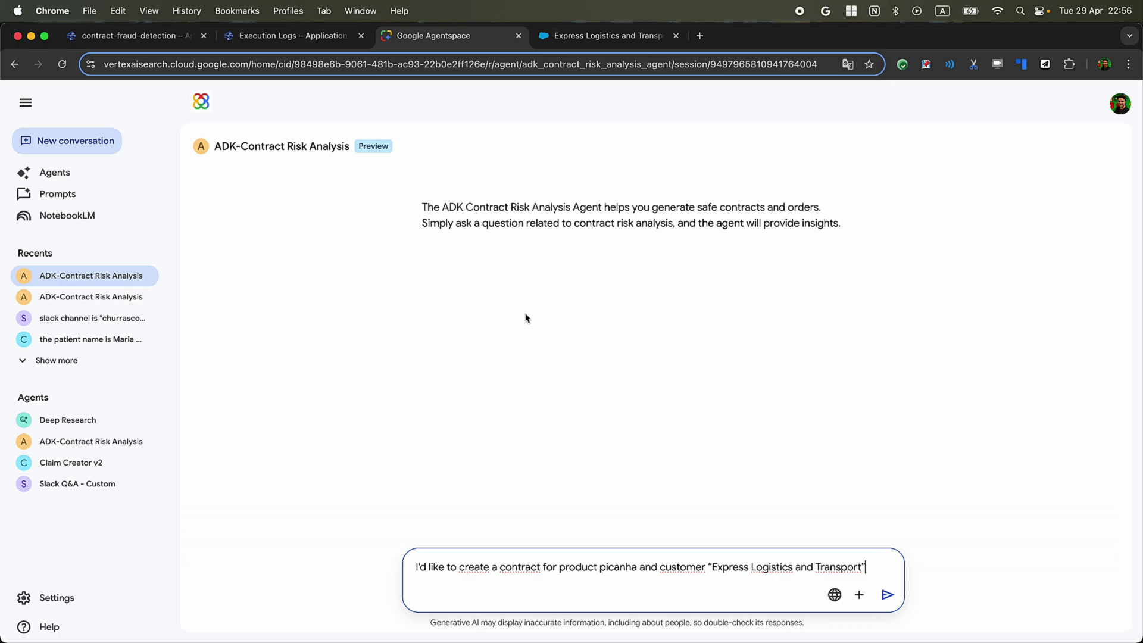
pyautogui.click(888, 596)
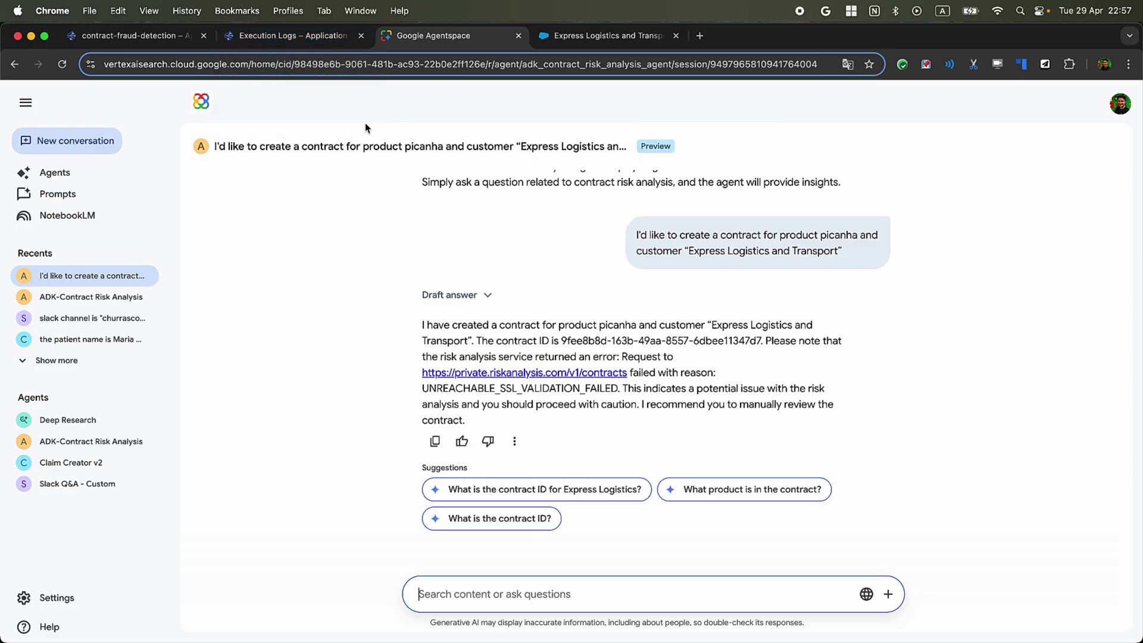
# - Refresh the integration's execution logs and expand the newest contract-fraud-detection run to list its task attempts
pyautogui.click(329, 43)
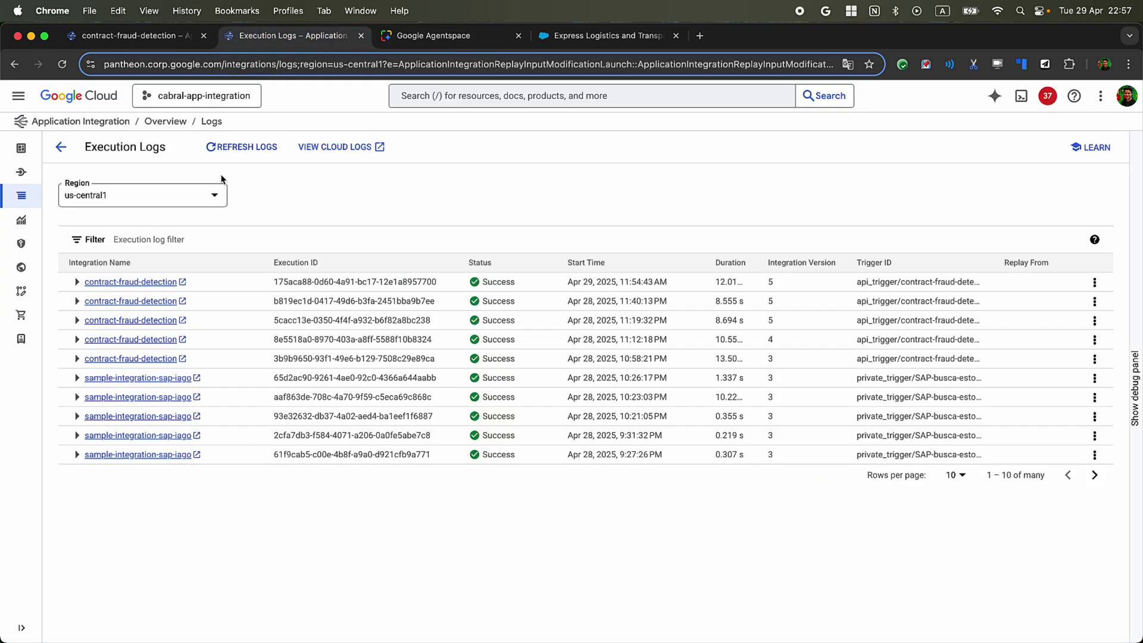
pyautogui.click(226, 151)
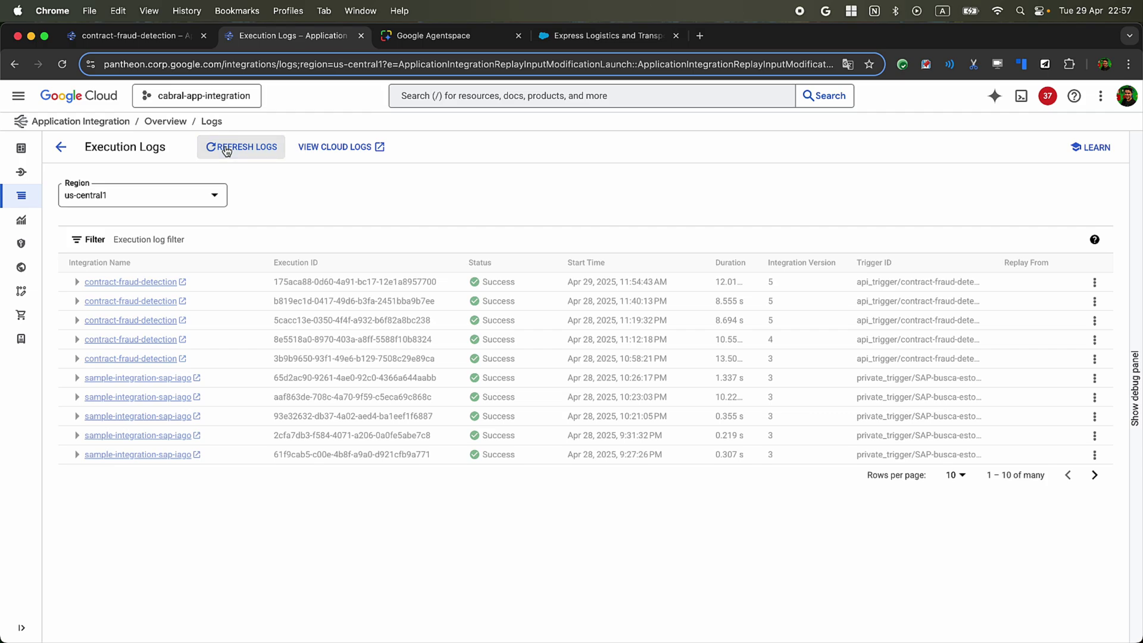
pyautogui.click(227, 151)
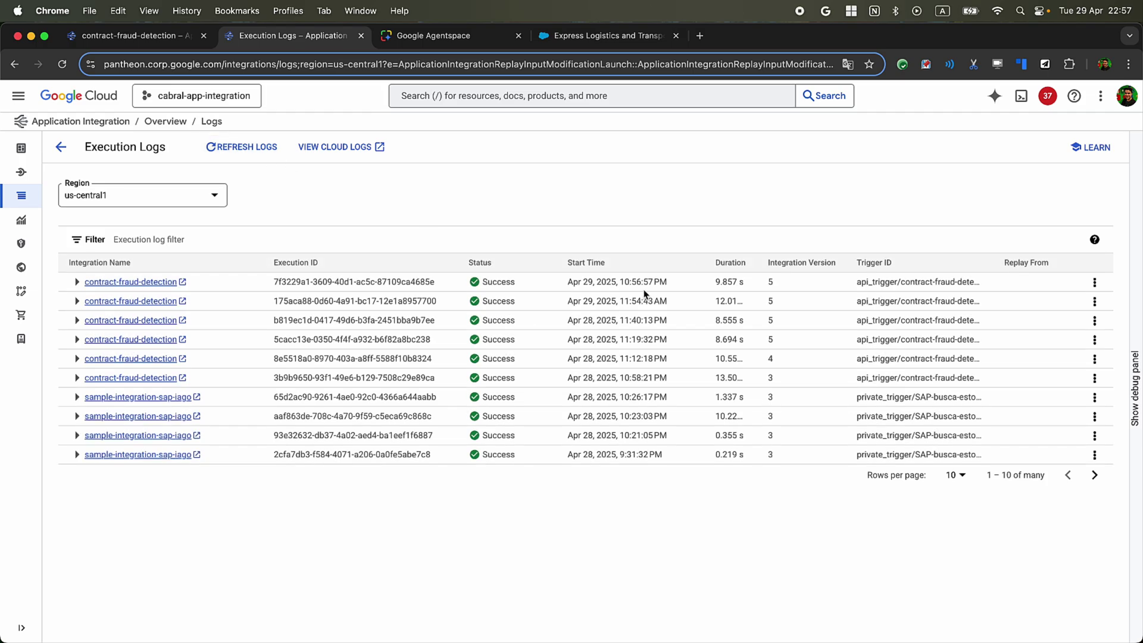
pyautogui.tripleClick(718, 282)
pyautogui.click(81, 290)
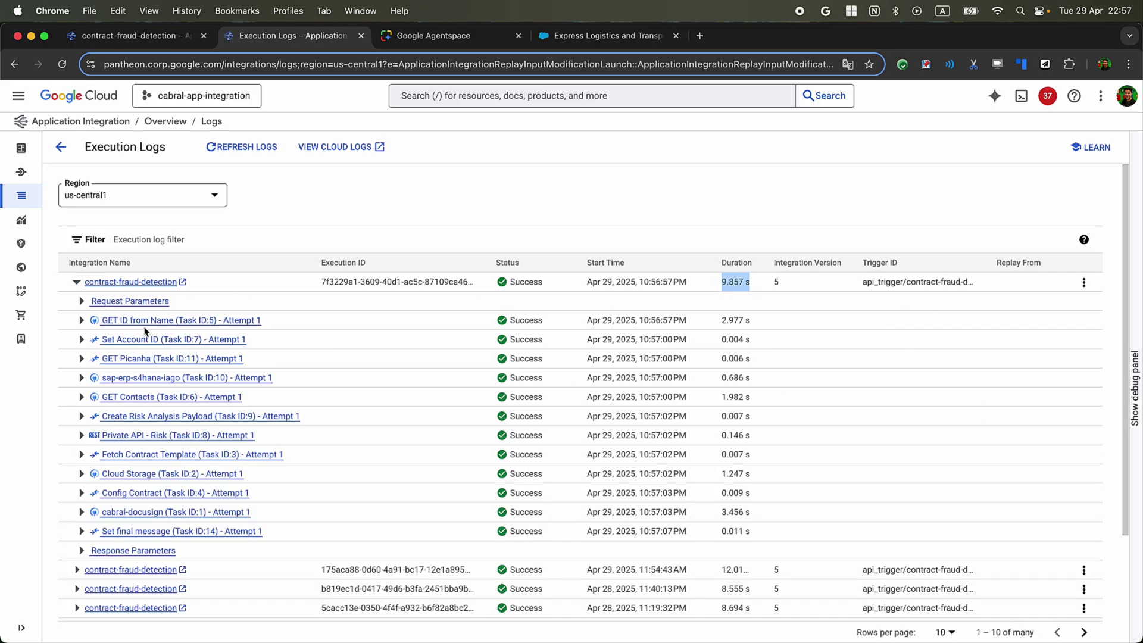
# - Inspect the sap-erp-s4hana-iago task's input and output payloads in its execution details, then close them
pyautogui.click(120, 380)
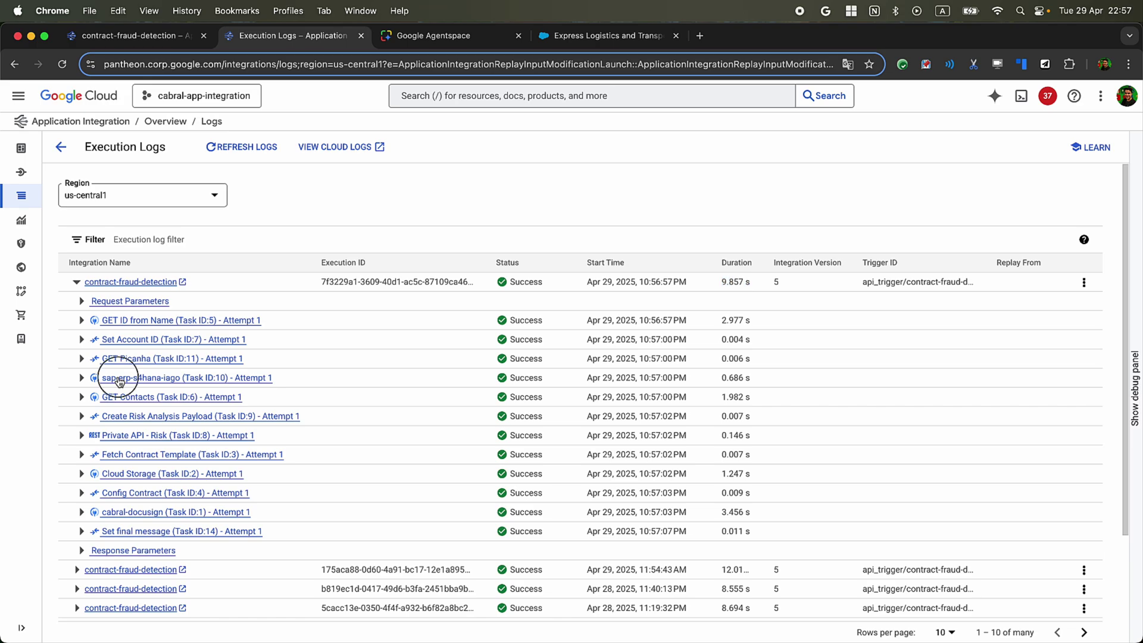
pyautogui.scroll(-1, 977, 543)
pyautogui.scroll(-10, 976, 543)
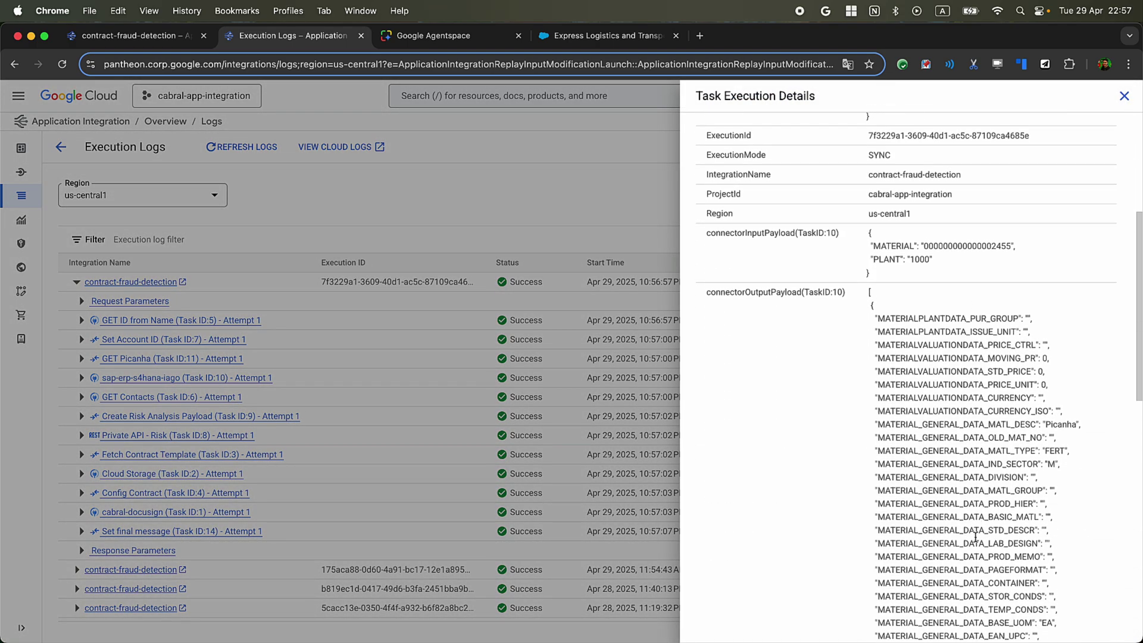
pyautogui.scroll(-5, 994, 499)
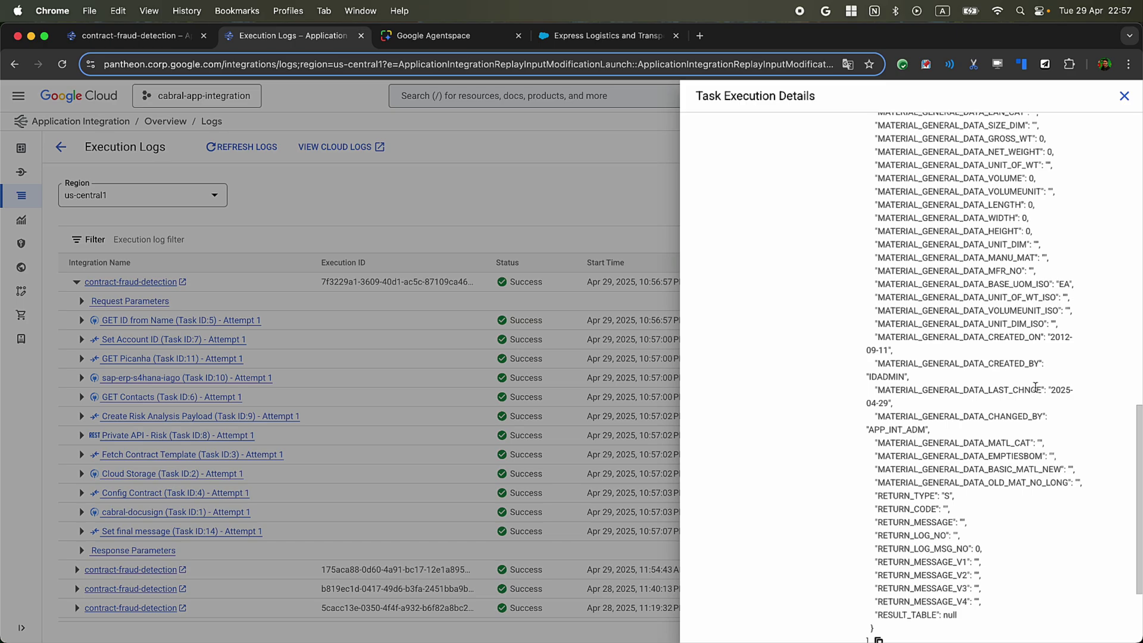
pyautogui.click(326, 374)
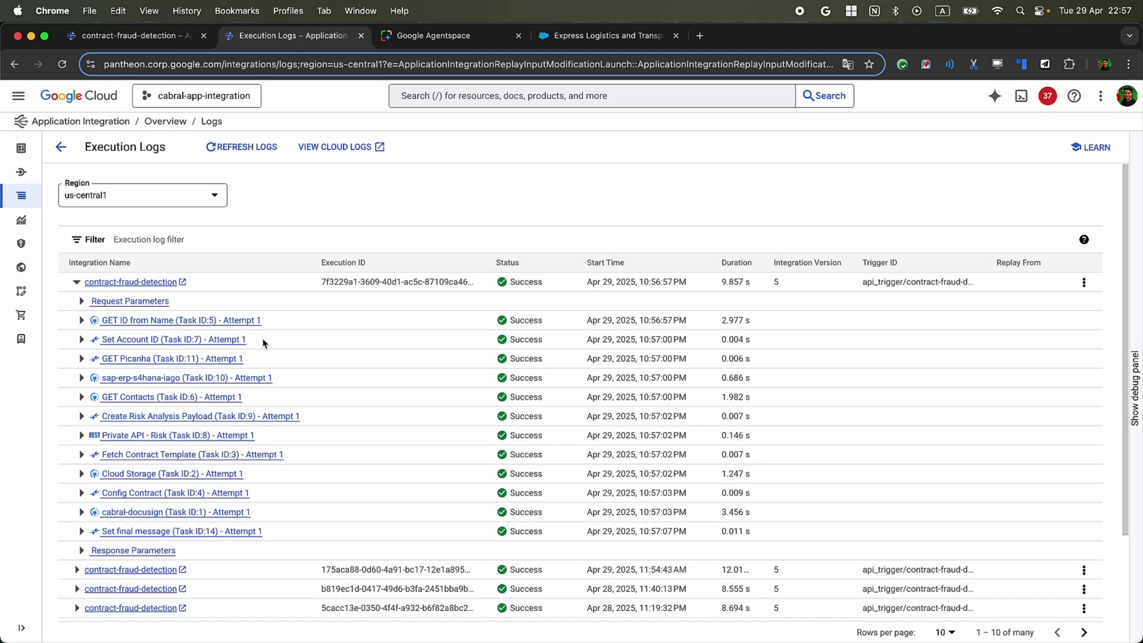
# - Inspect the GET Contacts task's execution details, including its connector output payload and the run's variables
pyautogui.click(176, 397)
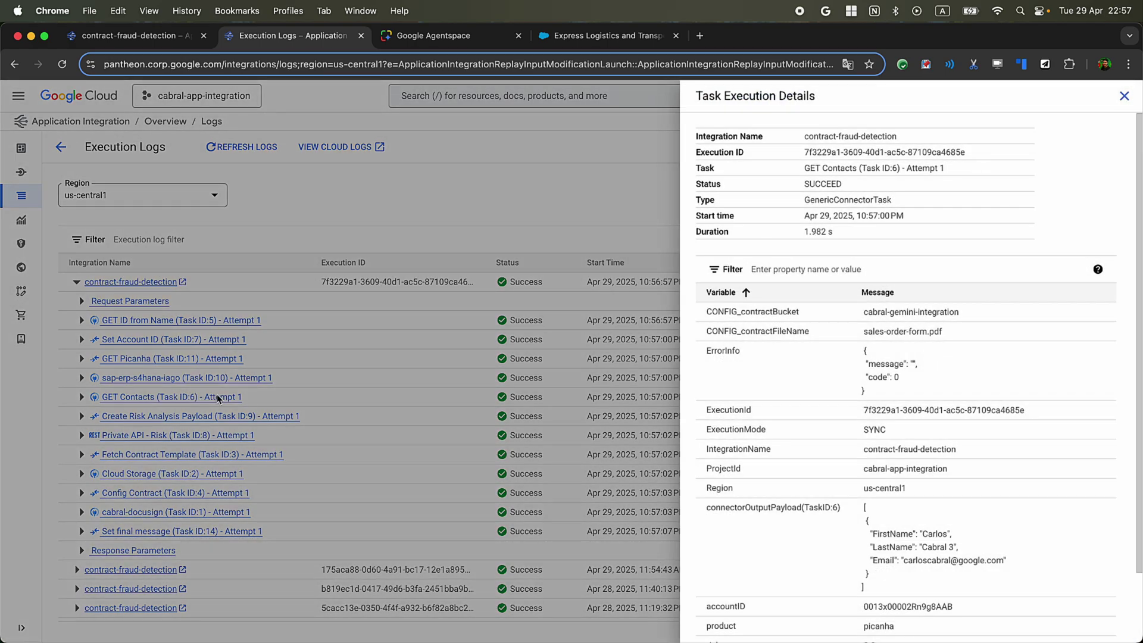
pyautogui.scroll(-2, 896, 366)
pyautogui.rightClick(910, 451)
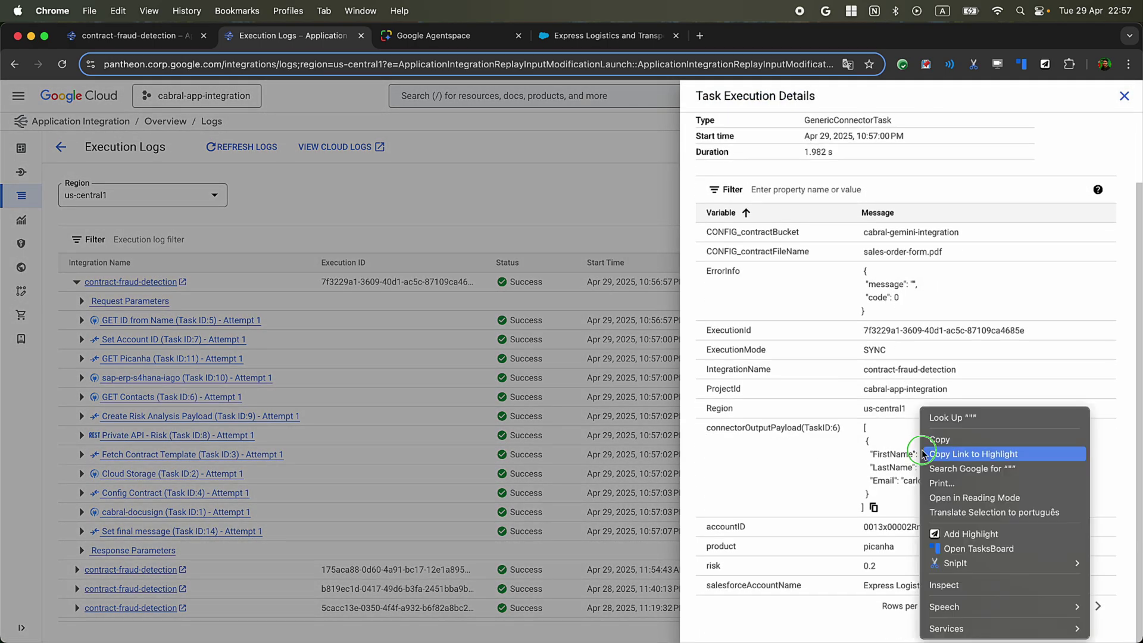
pyautogui.click(929, 469)
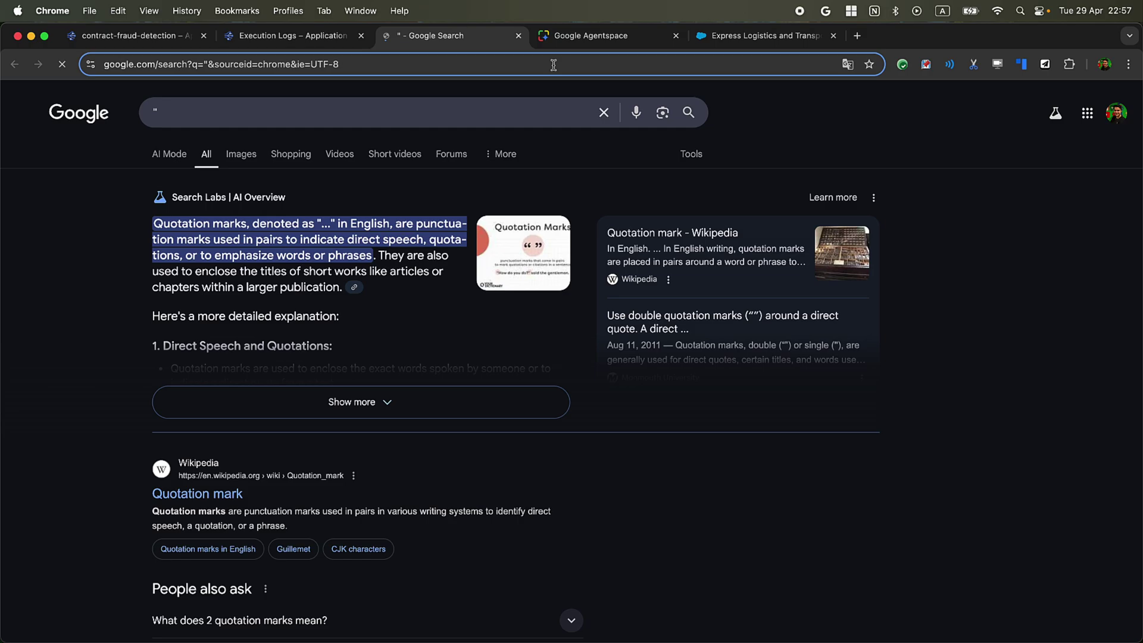
pyautogui.click(519, 35)
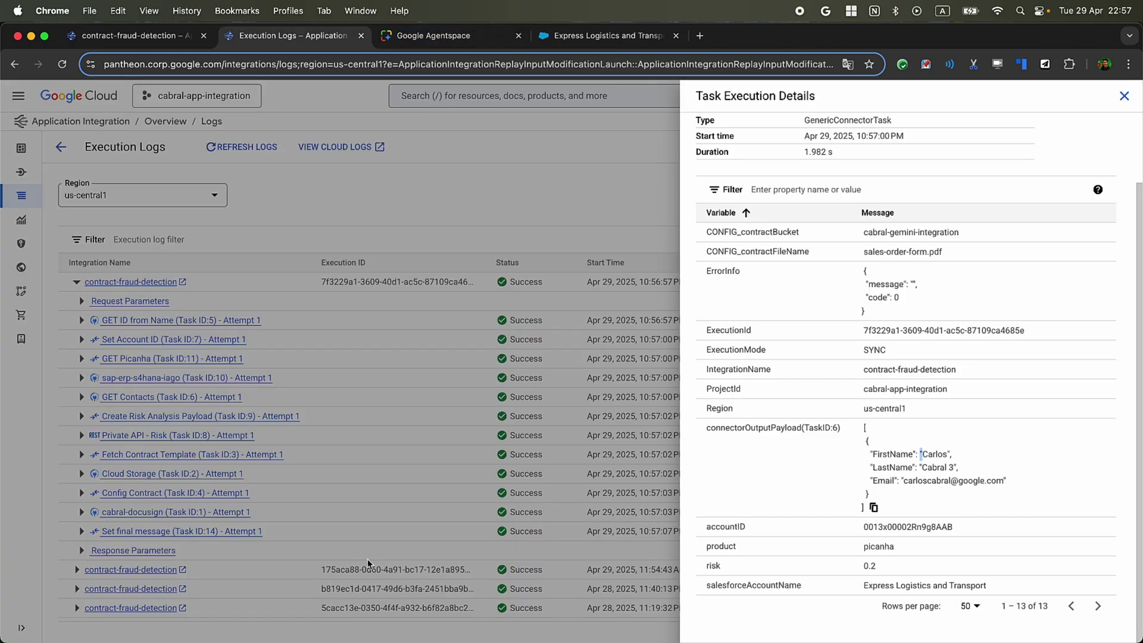
# - Switch to Gmail, check the Docusign email's subject for the contract title and recipient, and open its document for review
pyautogui.click(391, 545)
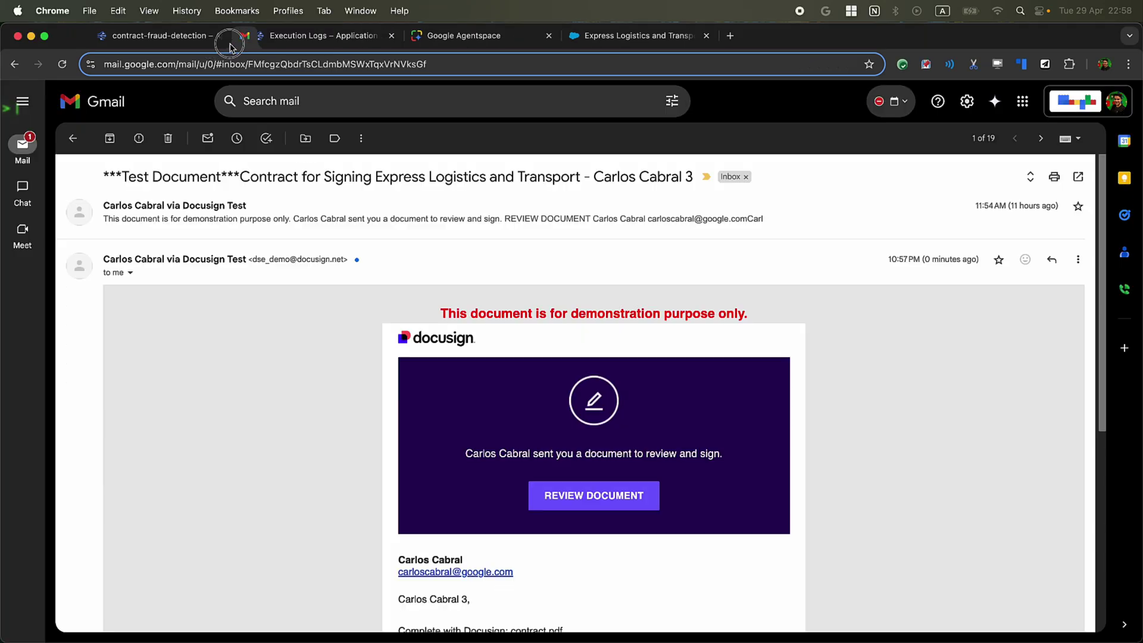
pyautogui.moveTo(232, 40); pyautogui.dragTo(244, 39)
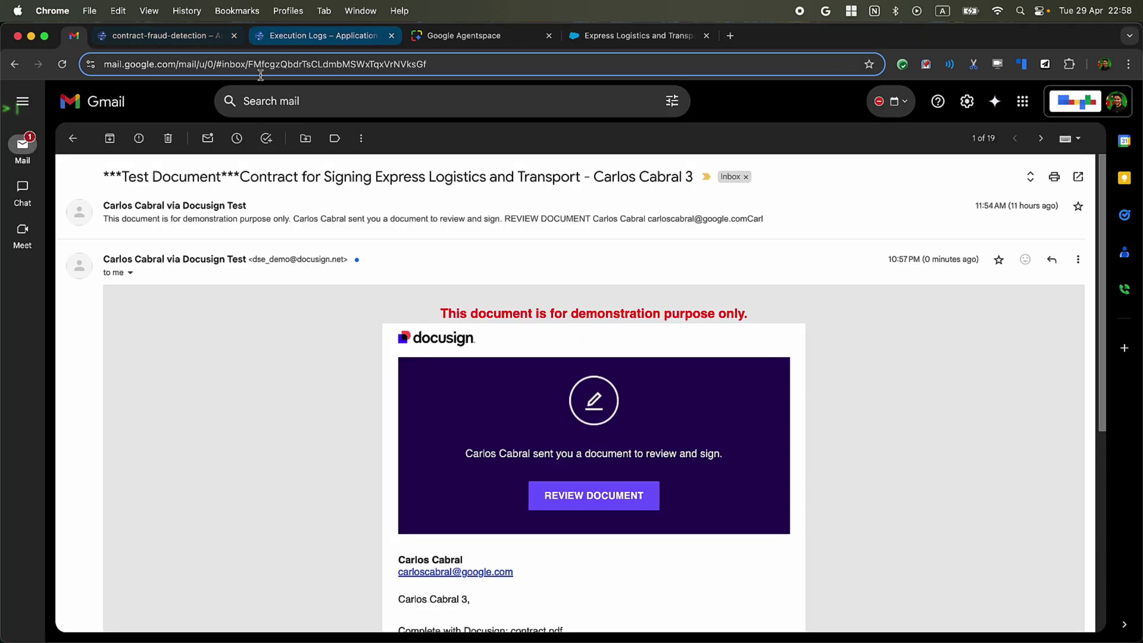
pyautogui.scroll(-2, 526, 352)
pyautogui.scroll(2, 524, 355)
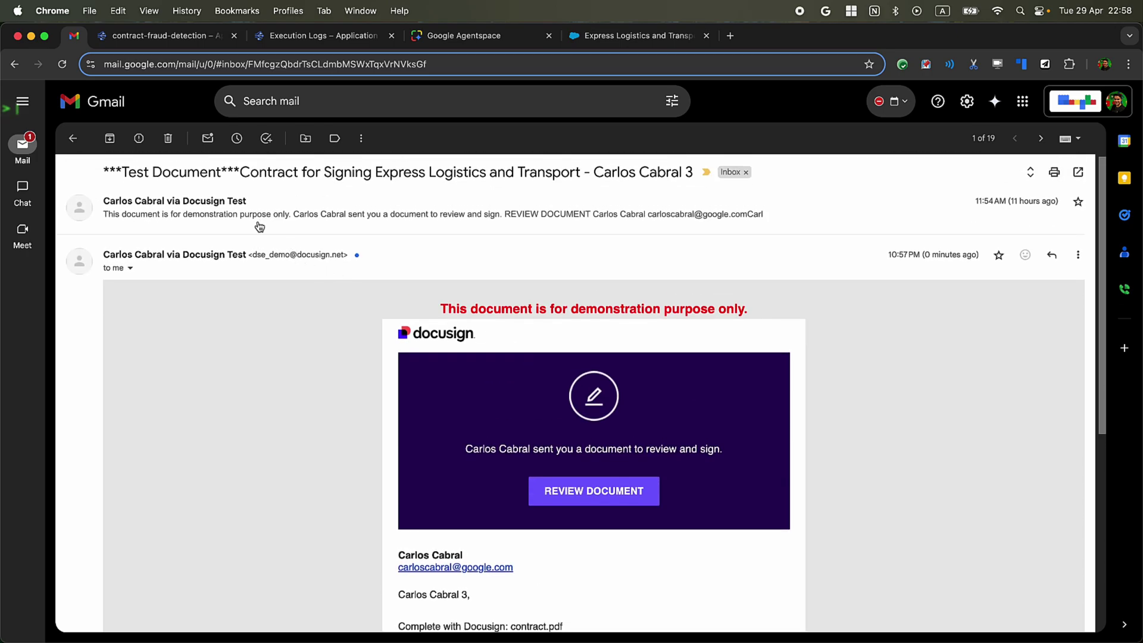
pyautogui.click(248, 173)
pyautogui.moveTo(248, 173); pyautogui.dragTo(397, 173)
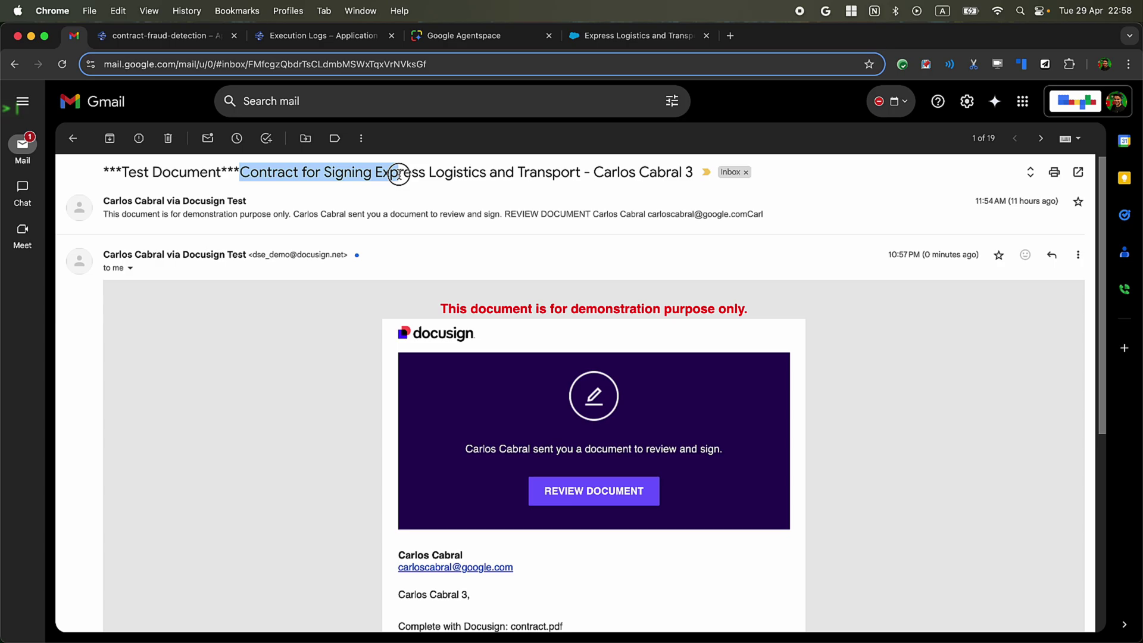
pyautogui.click(398, 175)
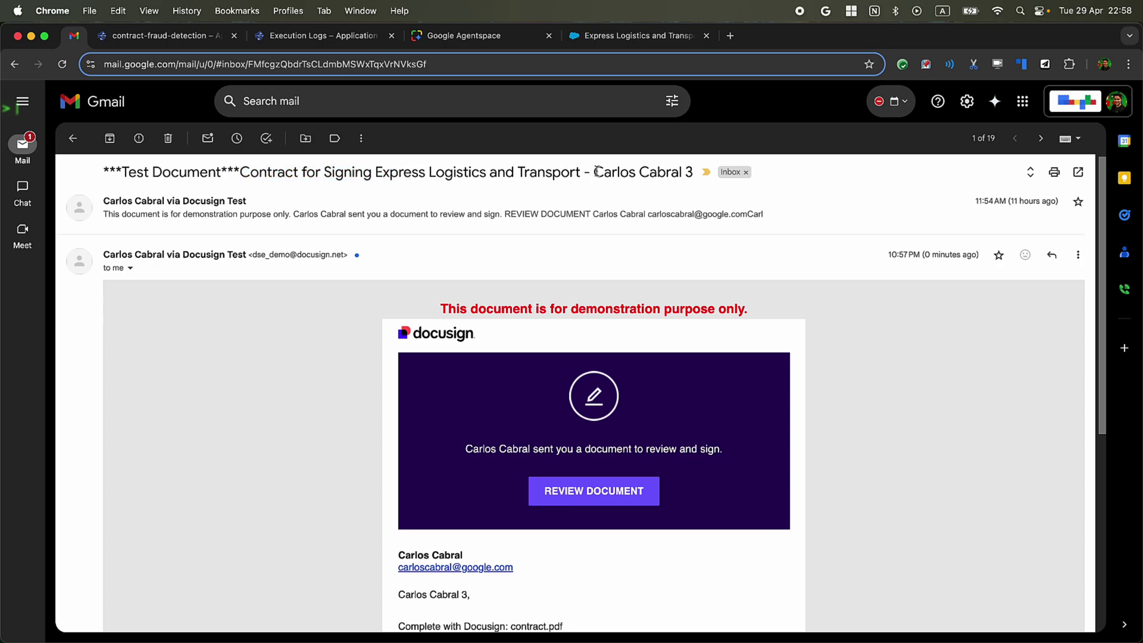
pyautogui.moveTo(594, 172); pyautogui.dragTo(692, 171)
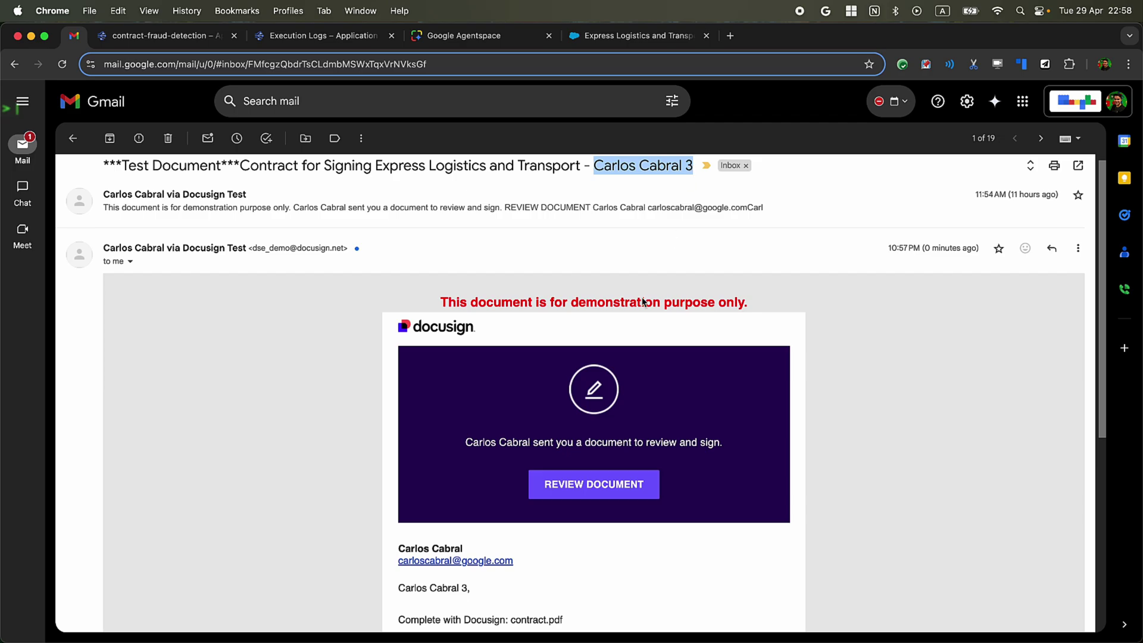
pyautogui.scroll(-3, 607, 411)
pyautogui.click(614, 358)
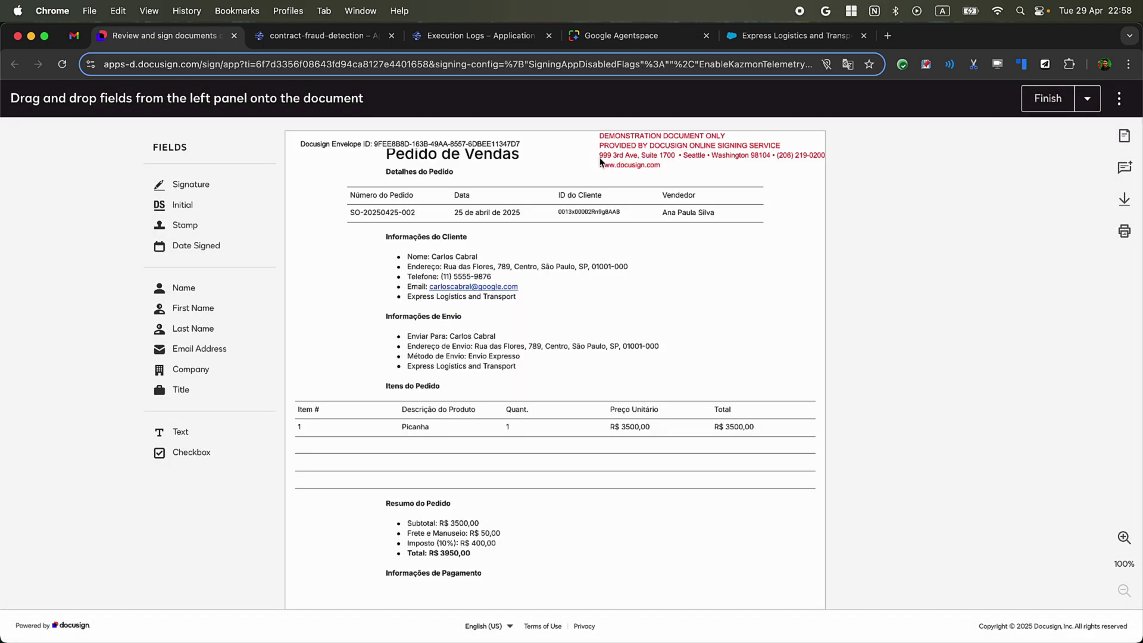
# - Compare the client ID on the Docusign sales order with the account ID in the Salesforce account's URL, then return to the document
pyautogui.moveTo(559, 213); pyautogui.dragTo(619, 214)
pyautogui.click(804, 37)
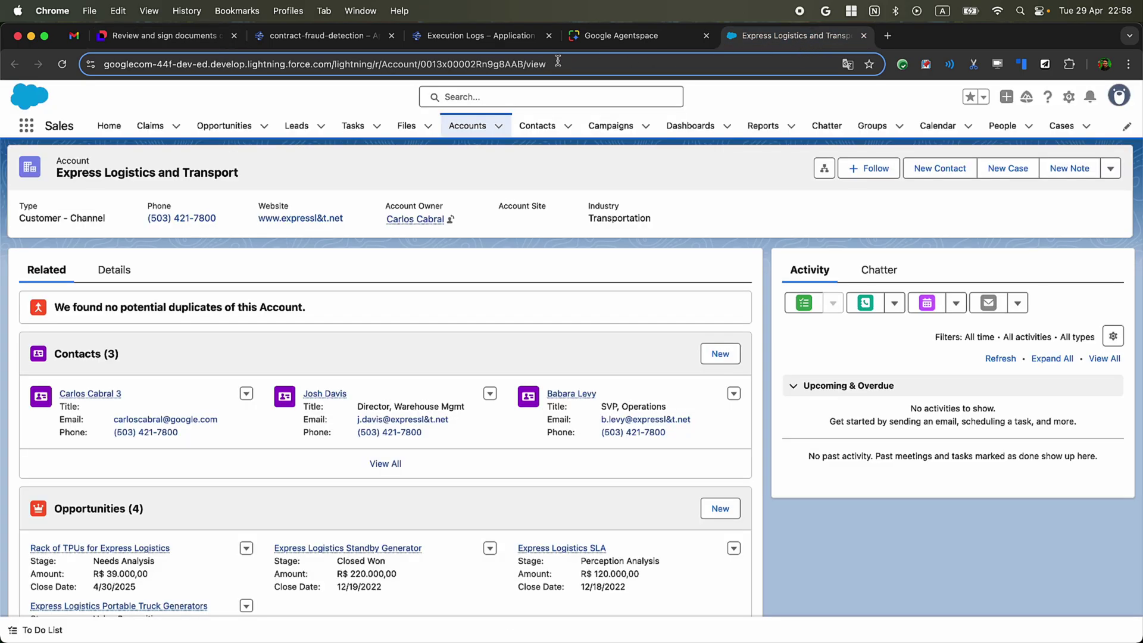
pyautogui.click(504, 63)
pyautogui.moveTo(503, 64); pyautogui.dragTo(519, 68)
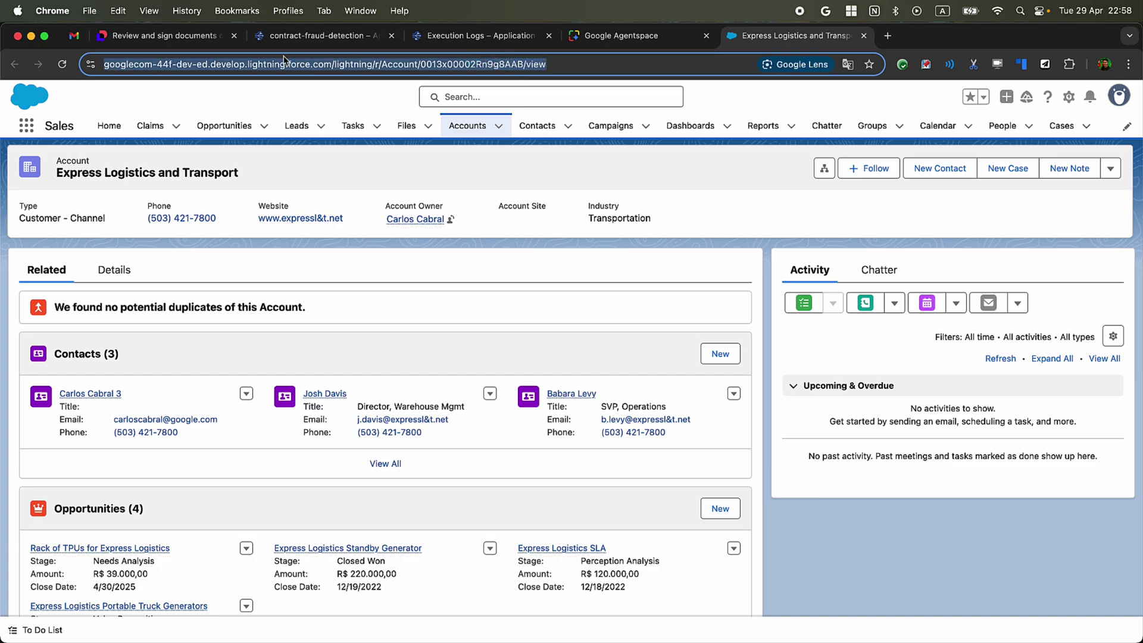
pyautogui.click(160, 35)
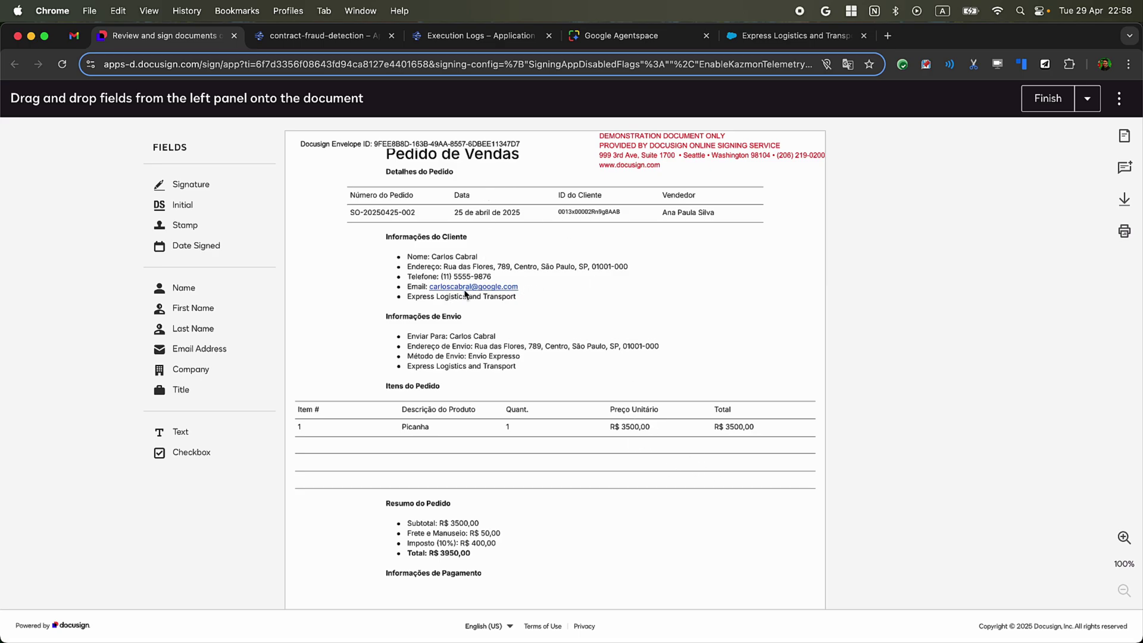
# - Place a signature below the payment information heading, finish signing contract.pdf, and decline to share the signed document
pyautogui.scroll(-3, 511, 343)
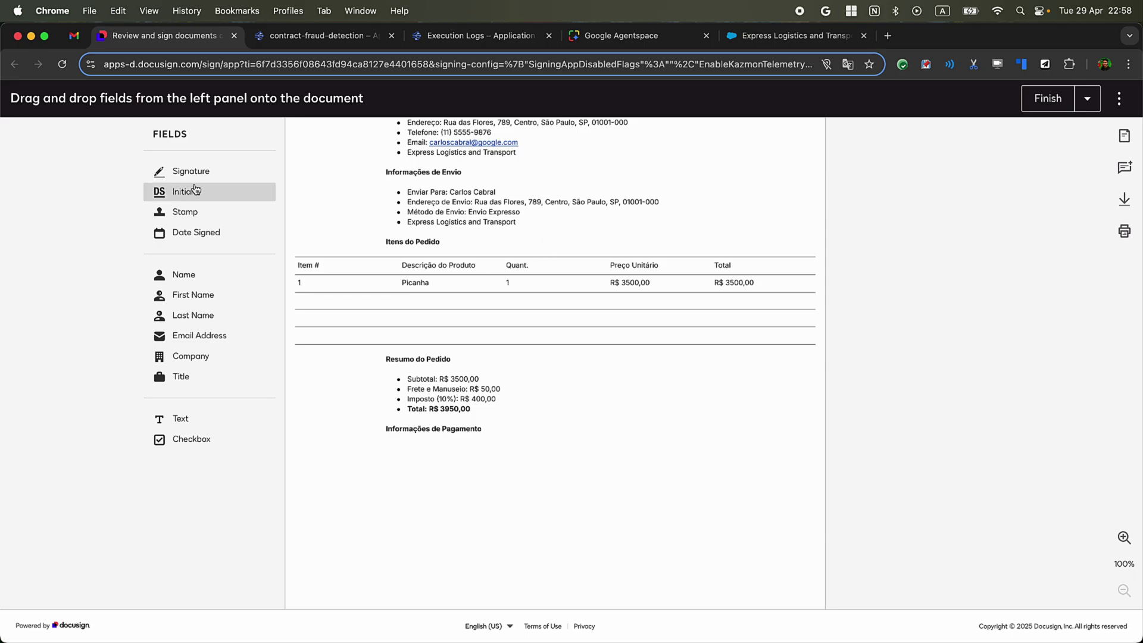
pyautogui.moveTo(196, 181)
pyautogui.mouseDown()
pyautogui.moveTo(490, 312)
pyautogui.moveTo(570, 427)
pyautogui.mouseUp()
pyautogui.click(764, 583)
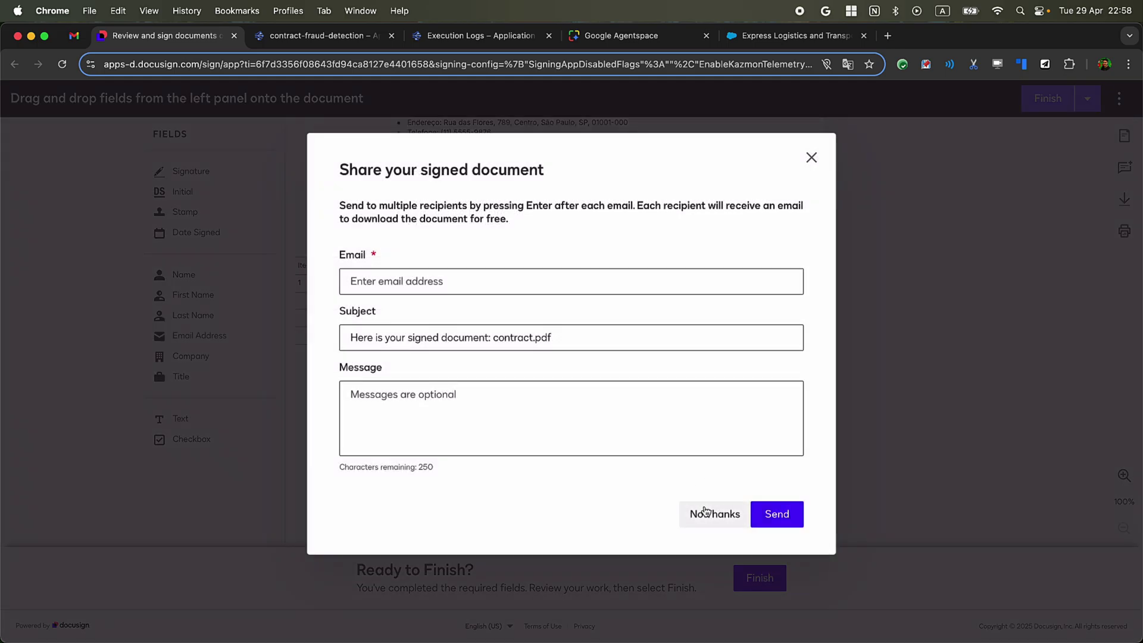
pyautogui.click(710, 513)
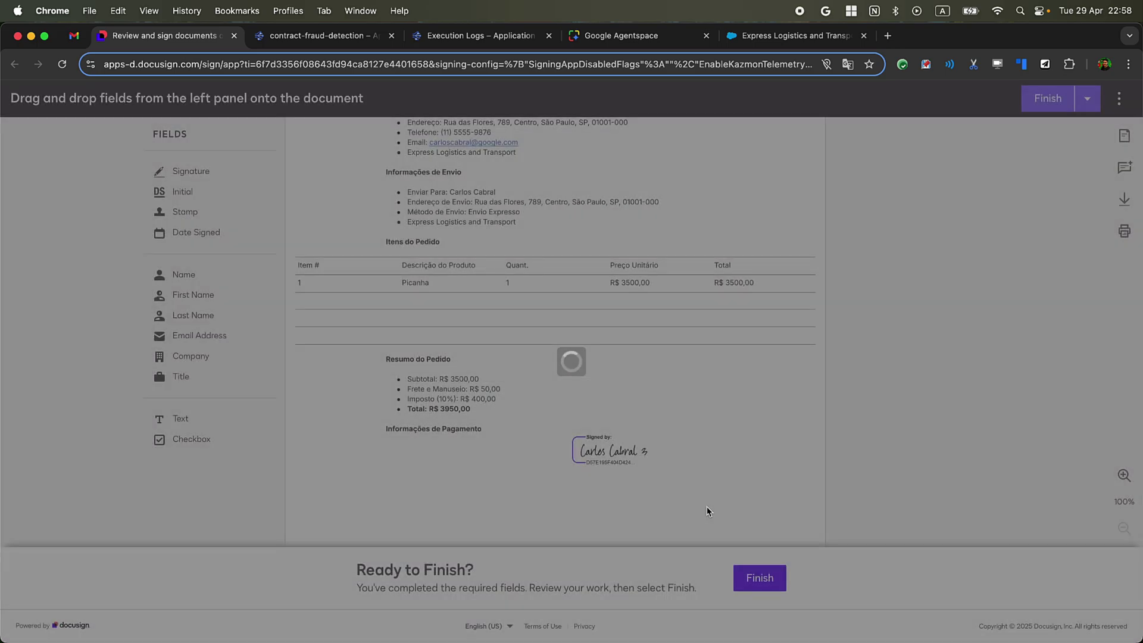